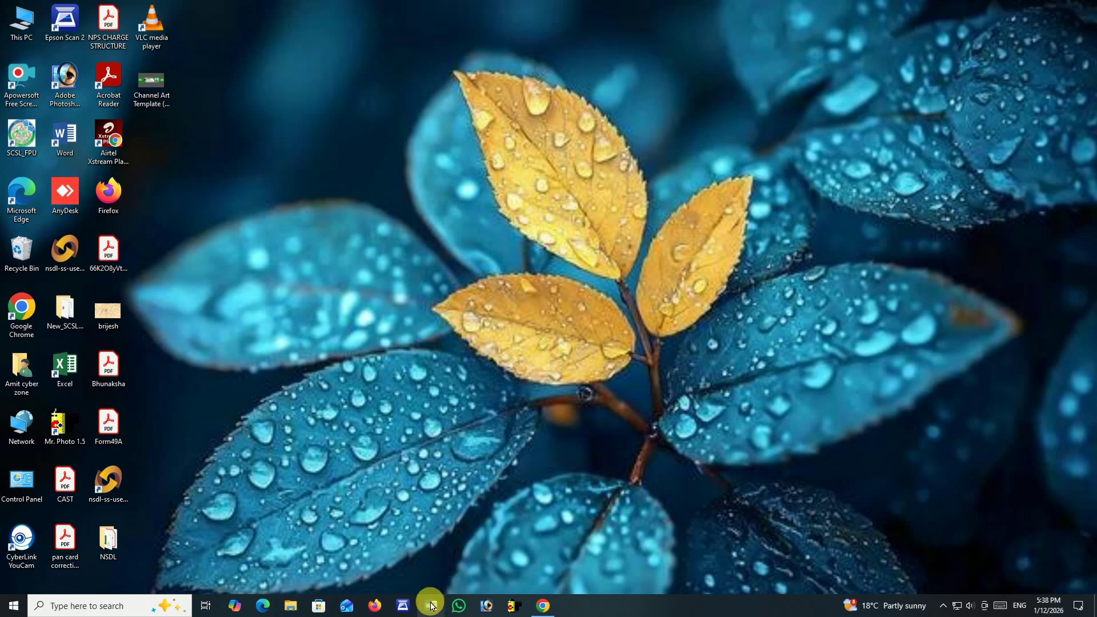
Open Microsoft Word and create a new blank document.
left_click(430, 606)
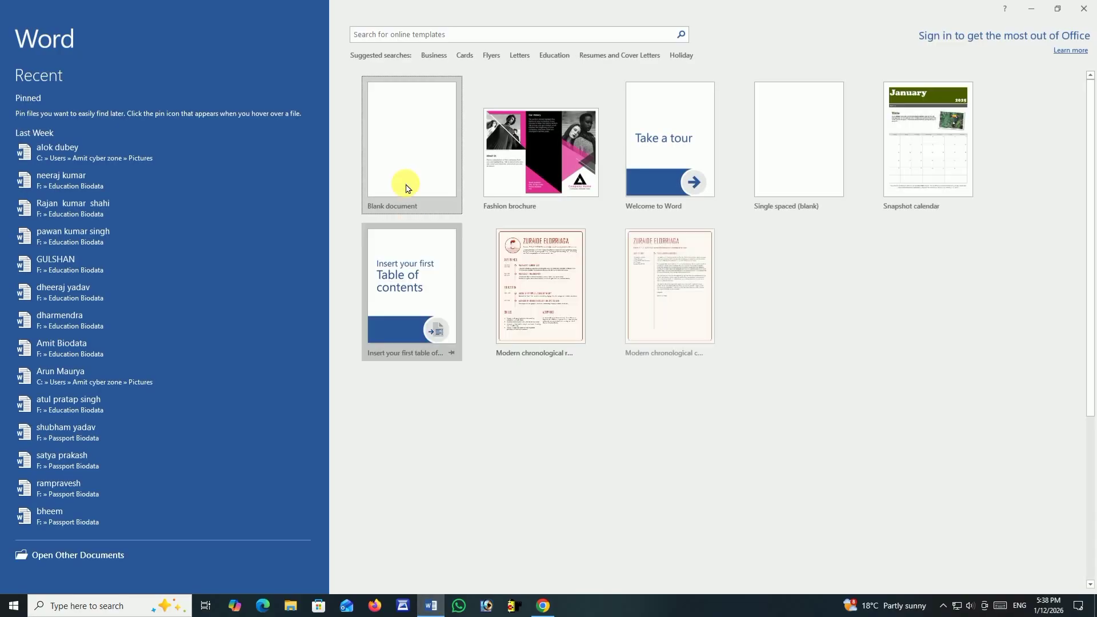
left_click(410, 160)
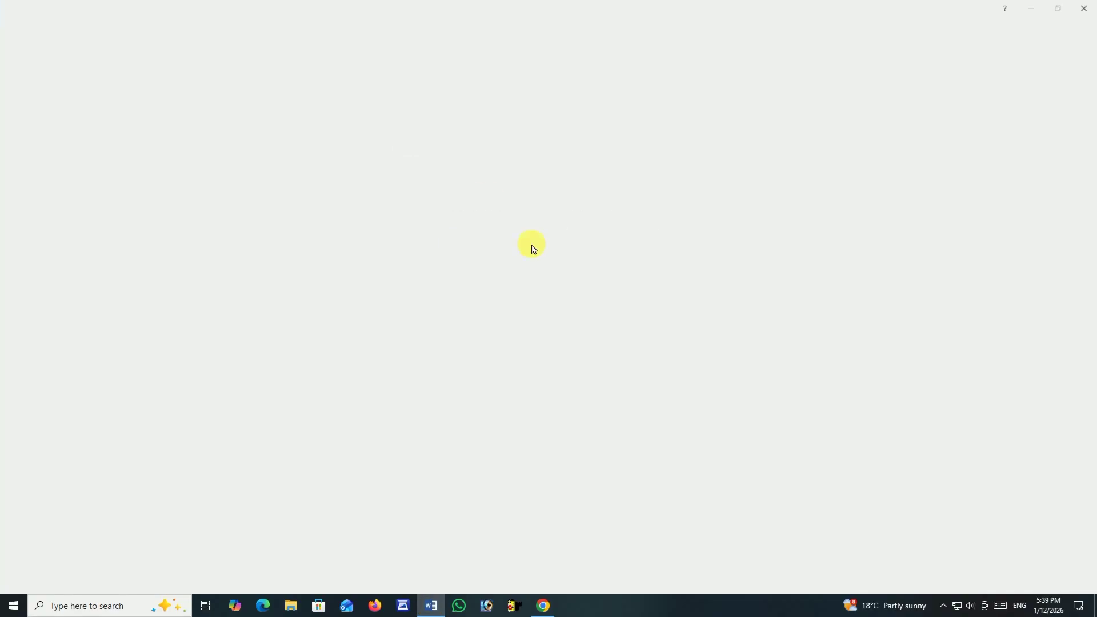
scroll(566, 285, "down", 7)
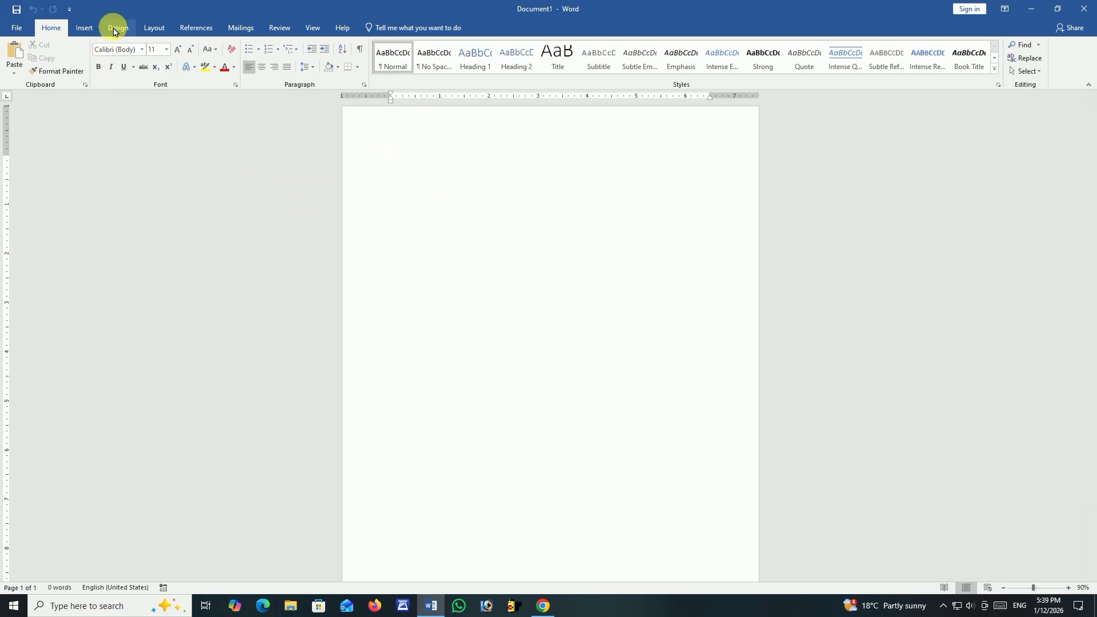
Apply the Normal margin preset to the page and replace it with the Narrow preset.
left_click(160, 29)
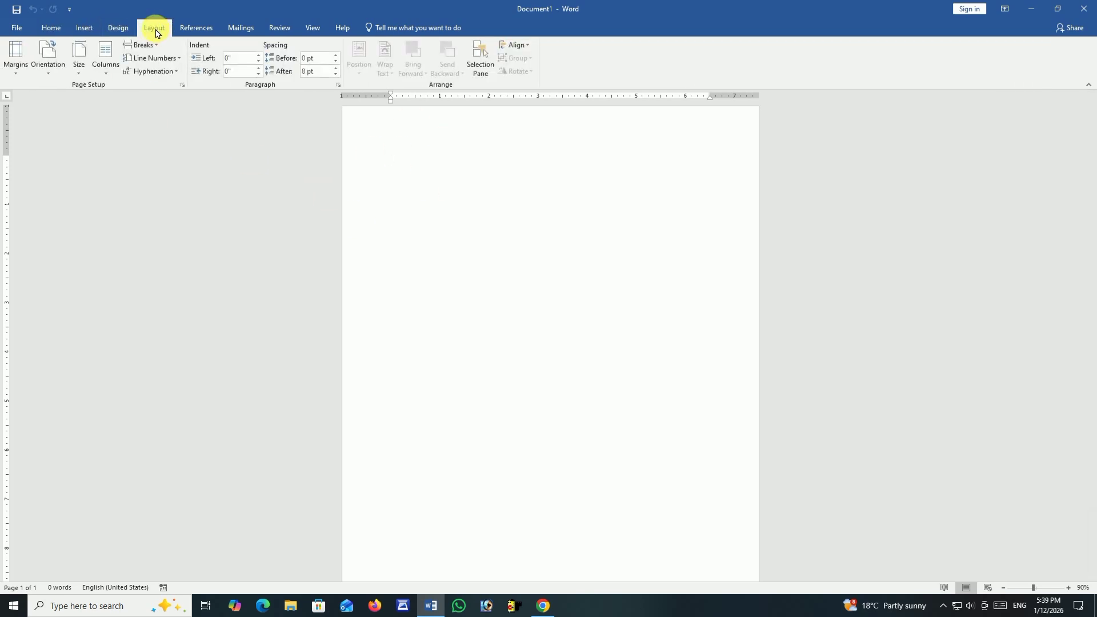
left_click(18, 68)
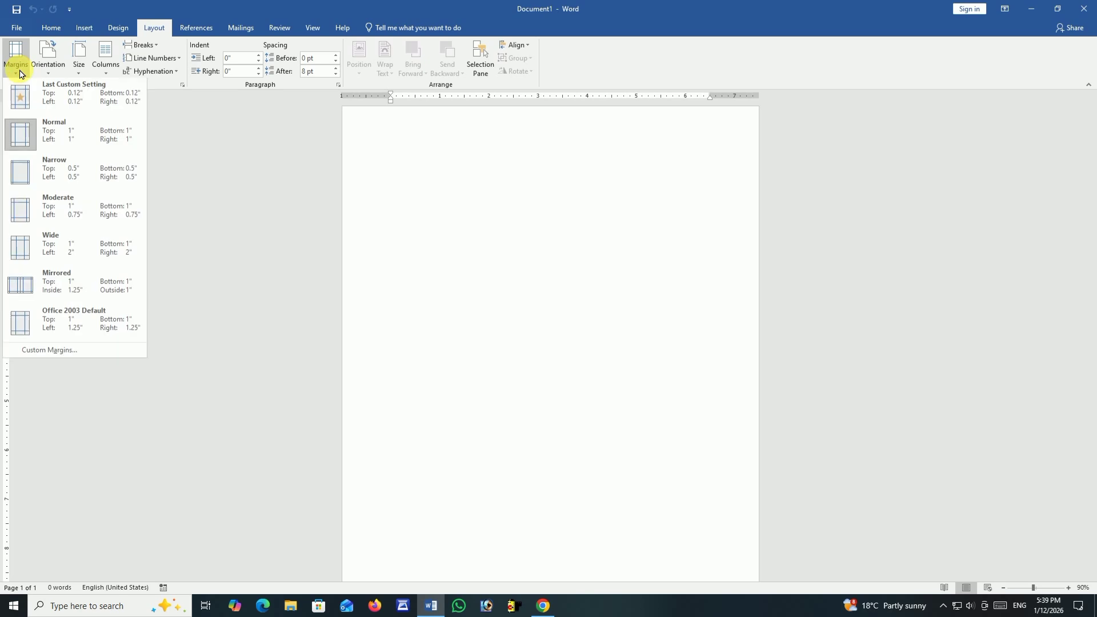
left_click(27, 140)
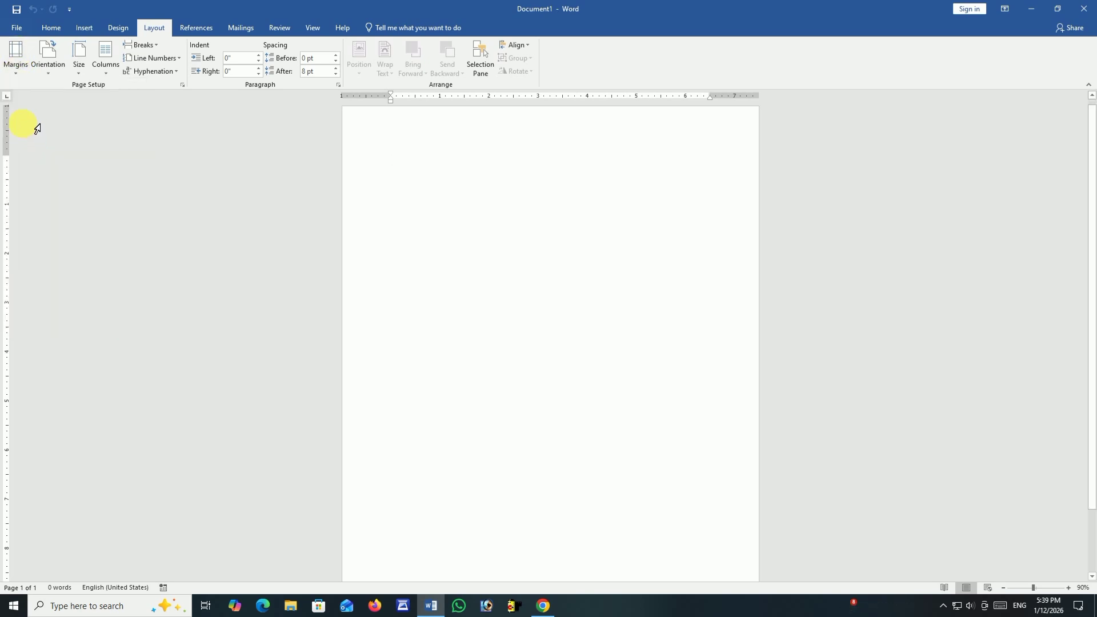
left_click(14, 66)
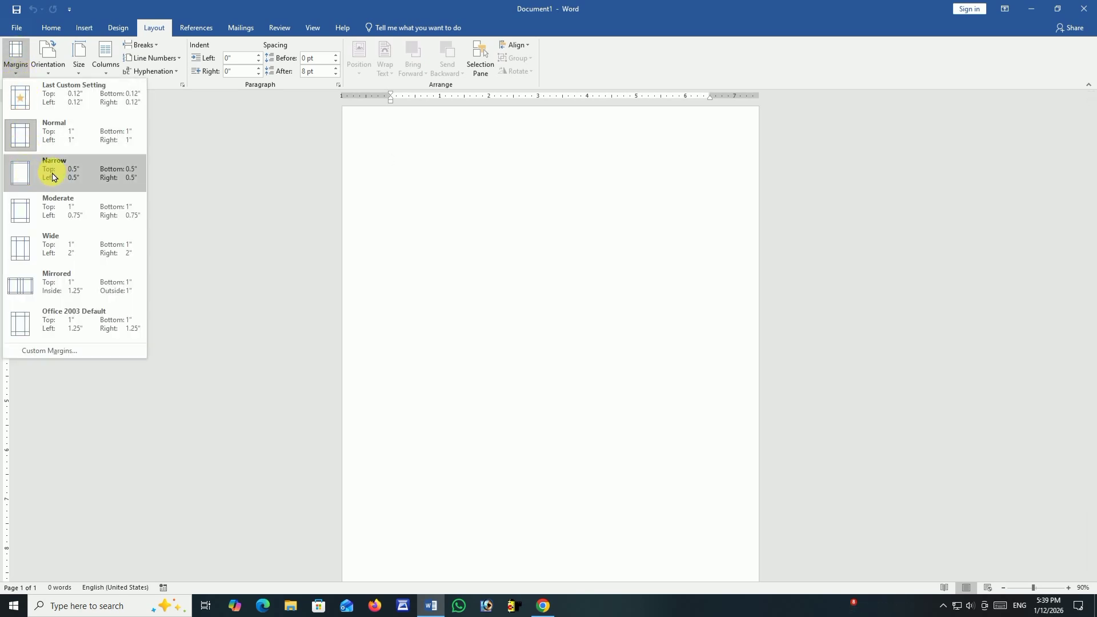
left_click(26, 174)
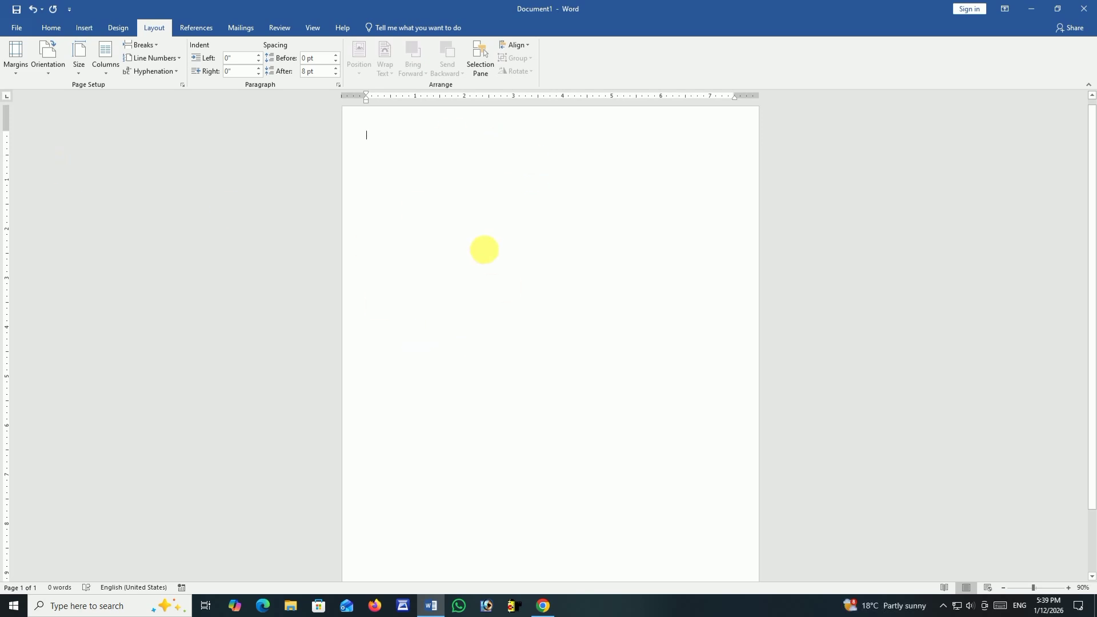
Set custom top, bottom, left and right page margins to 0 and accept the automatic fix to the printable area.
scroll(485, 247, "down", 1)
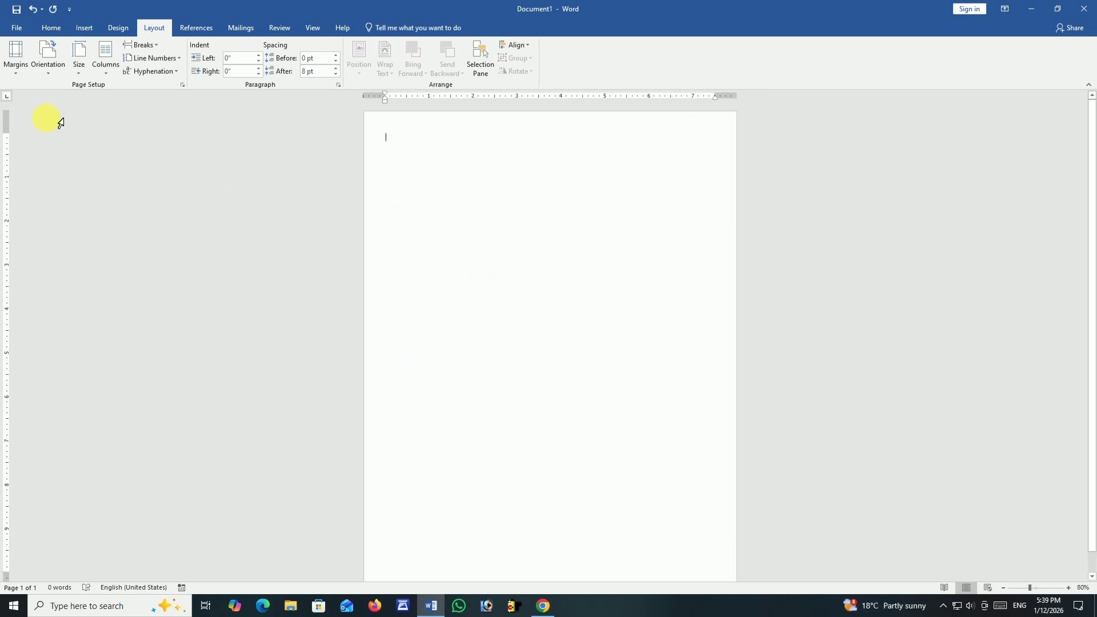
left_click(15, 64)
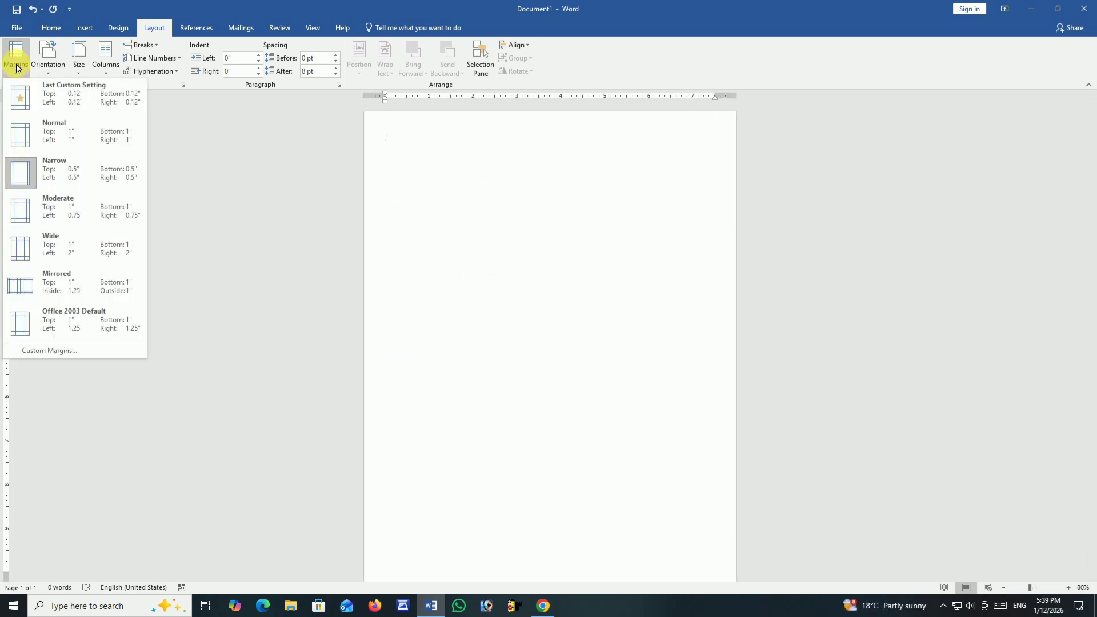
left_click(49, 350)
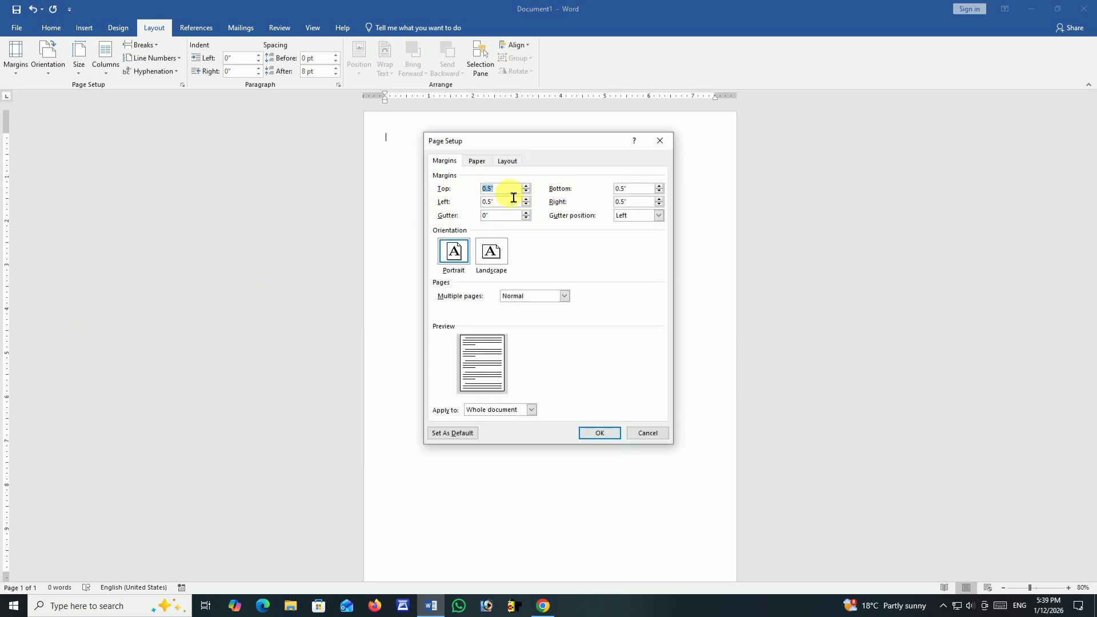
key("Tab")
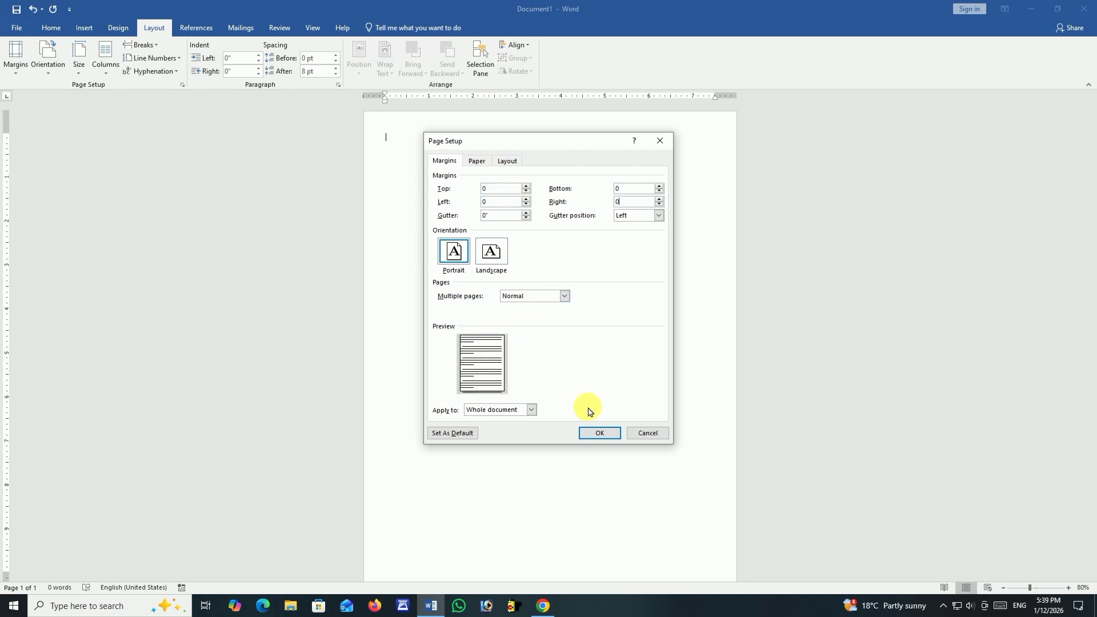
left_click(592, 435)
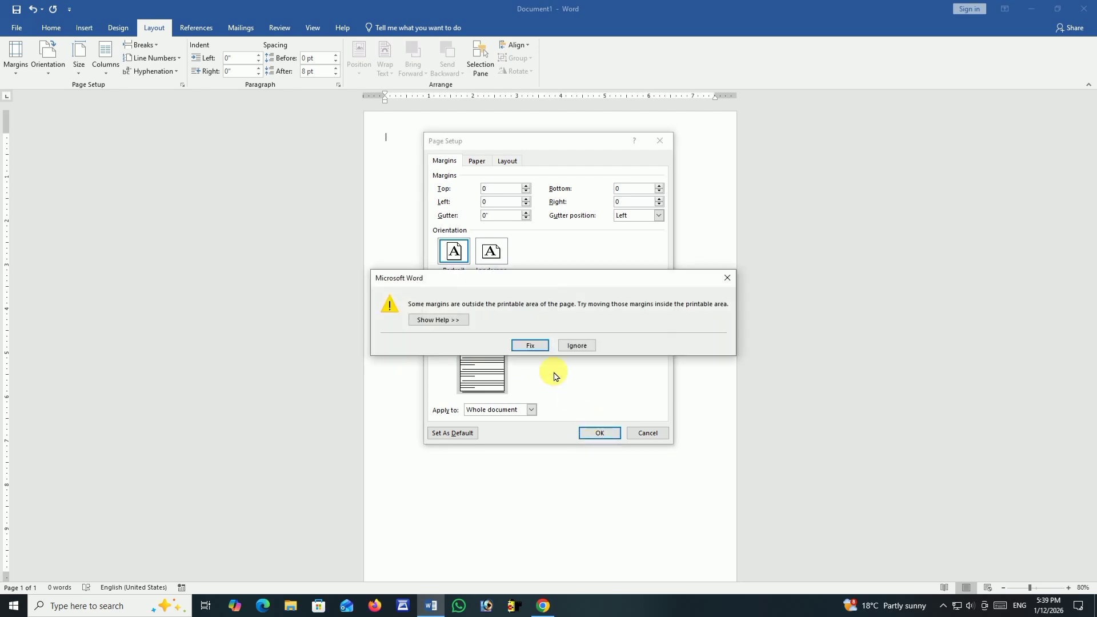
left_click(536, 347)
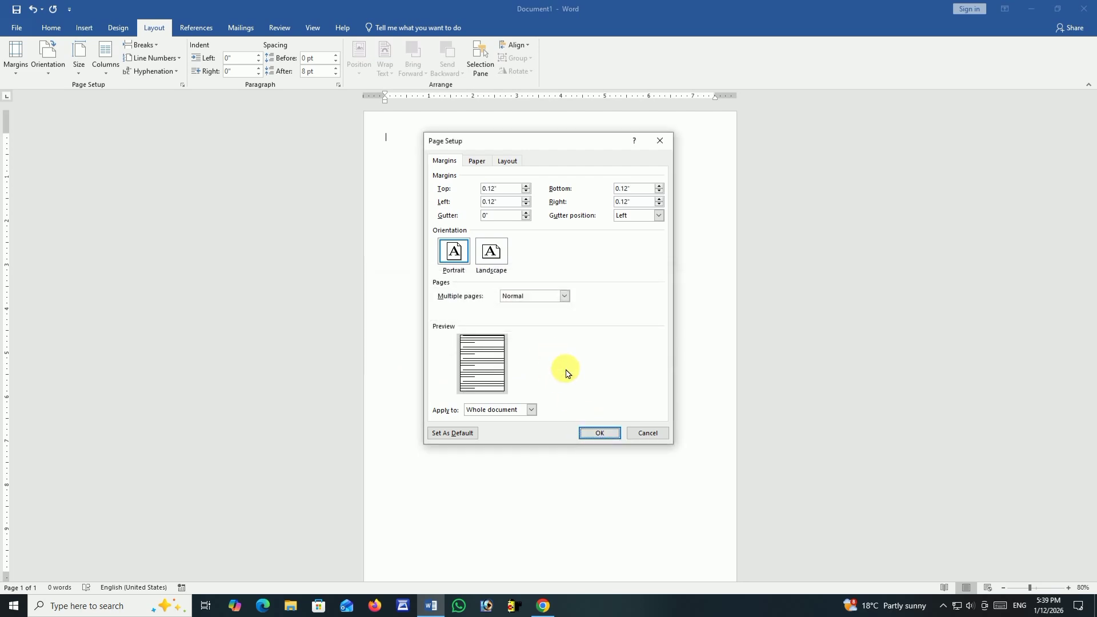
left_click(598, 433)
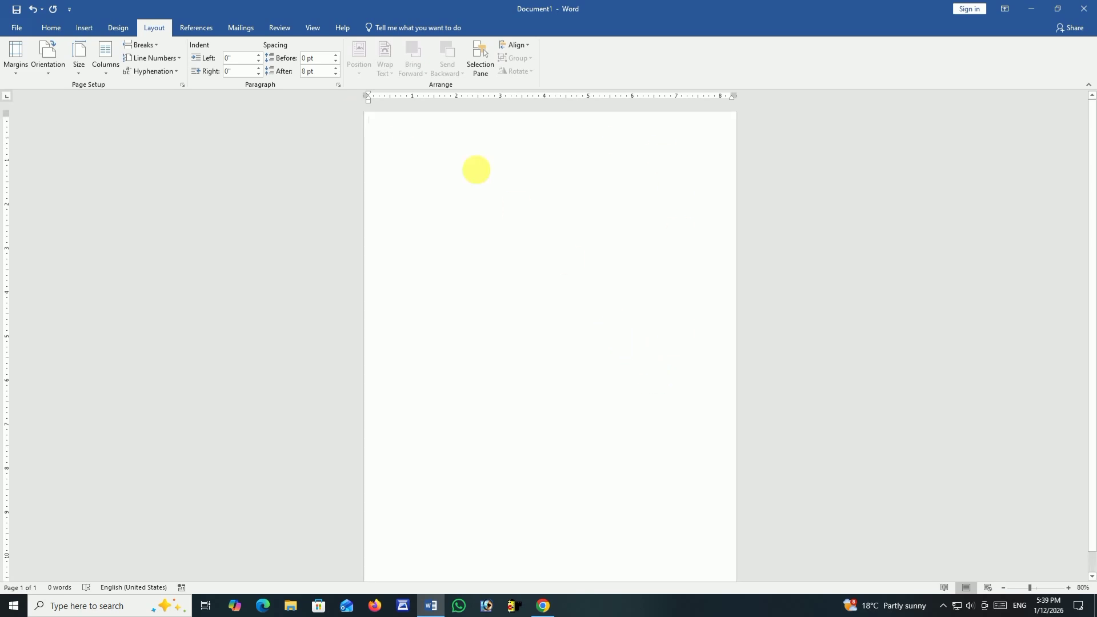
Insert a table with two columns and three rows at the start of the page.
left_click(88, 29)
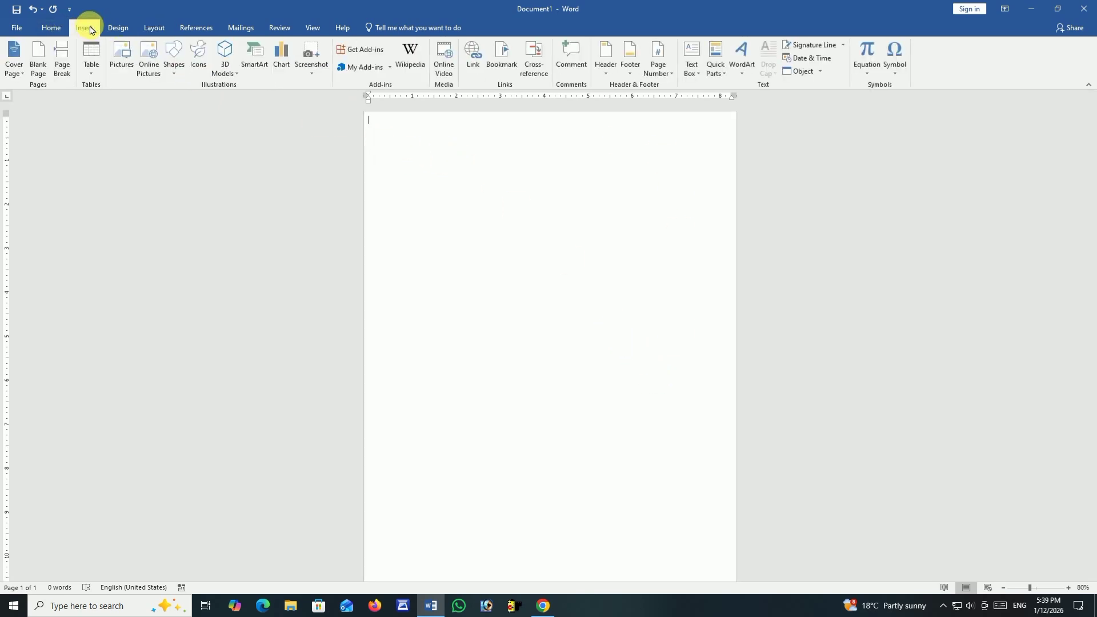
left_click(93, 73)
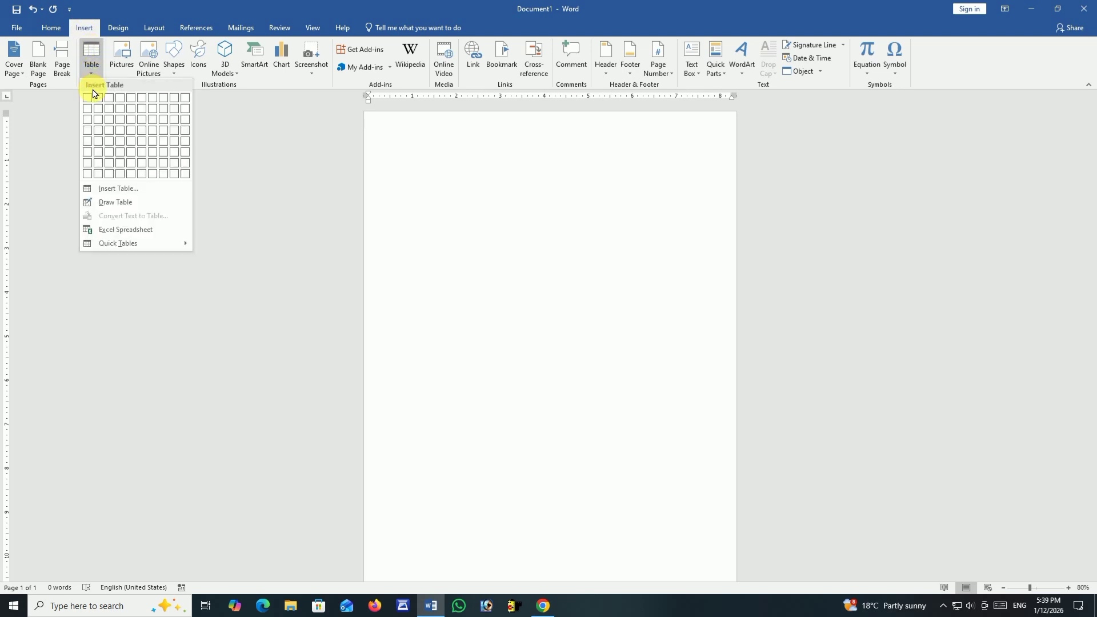
left_click(97, 125)
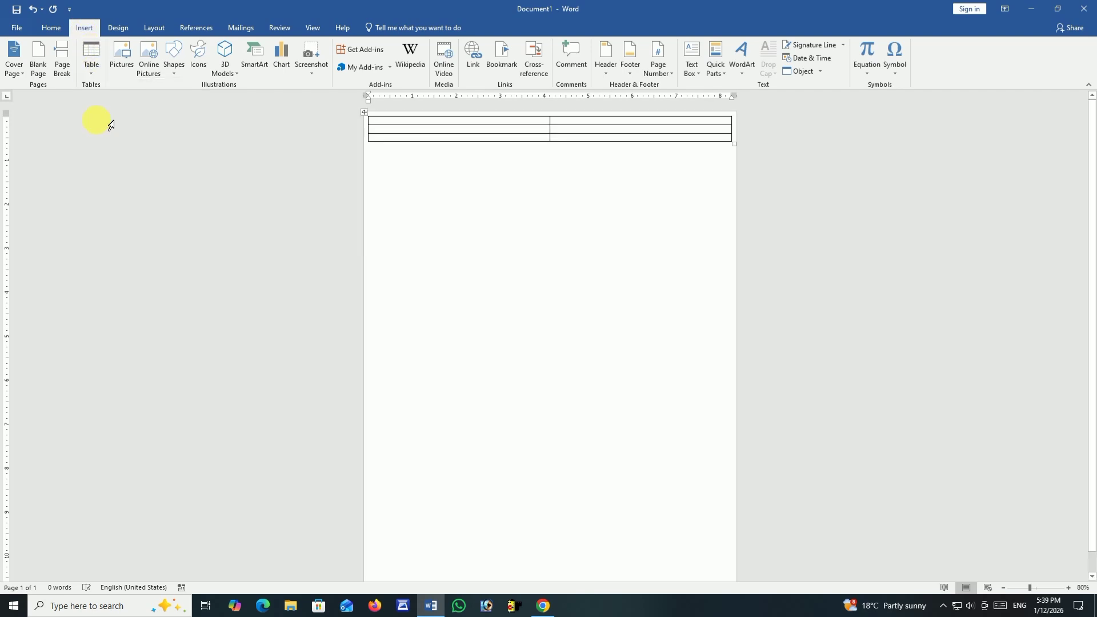
Resize the table to about 5.6 inches wide and nearly the full page height, and centre it horizontally on the page.
left_click(370, 117)
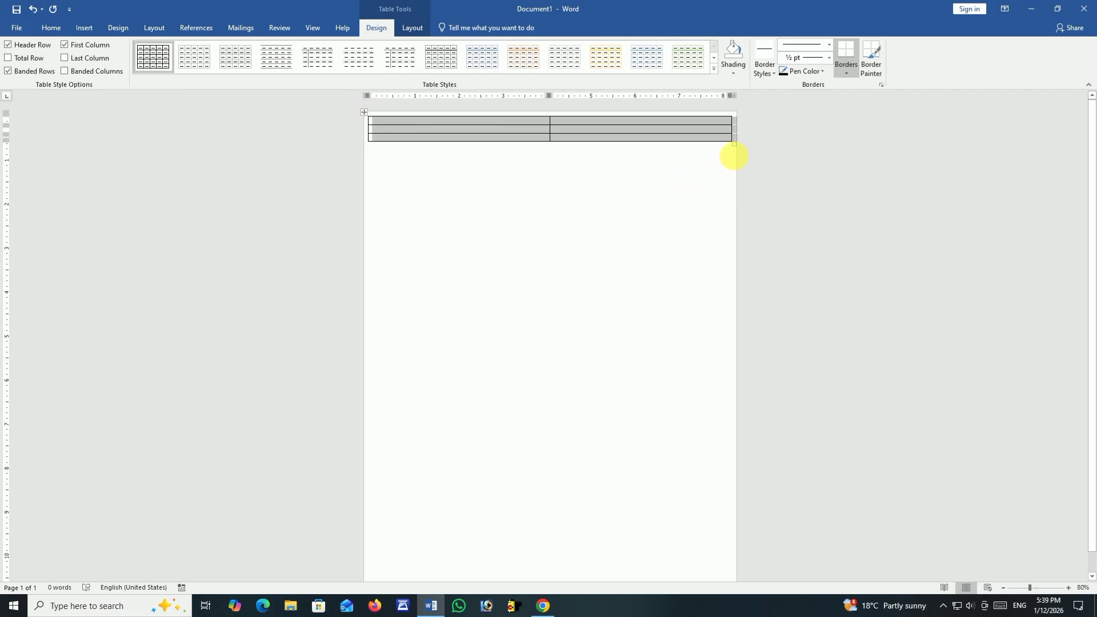
left_click_drag(731, 155, 617, 611)
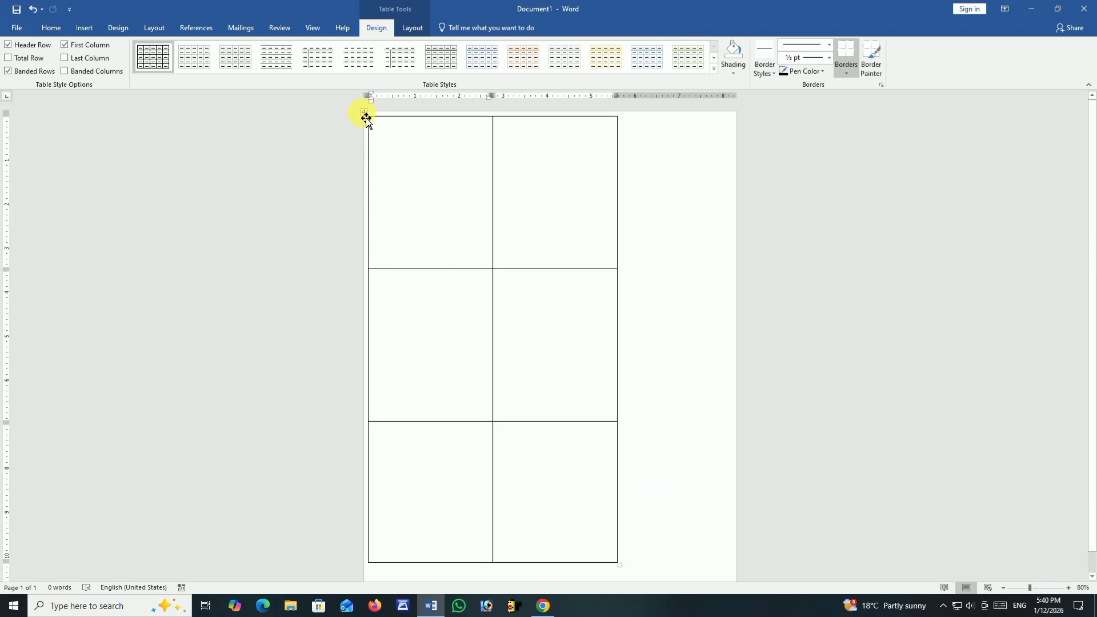
left_click_drag(366, 118, 427, 116)
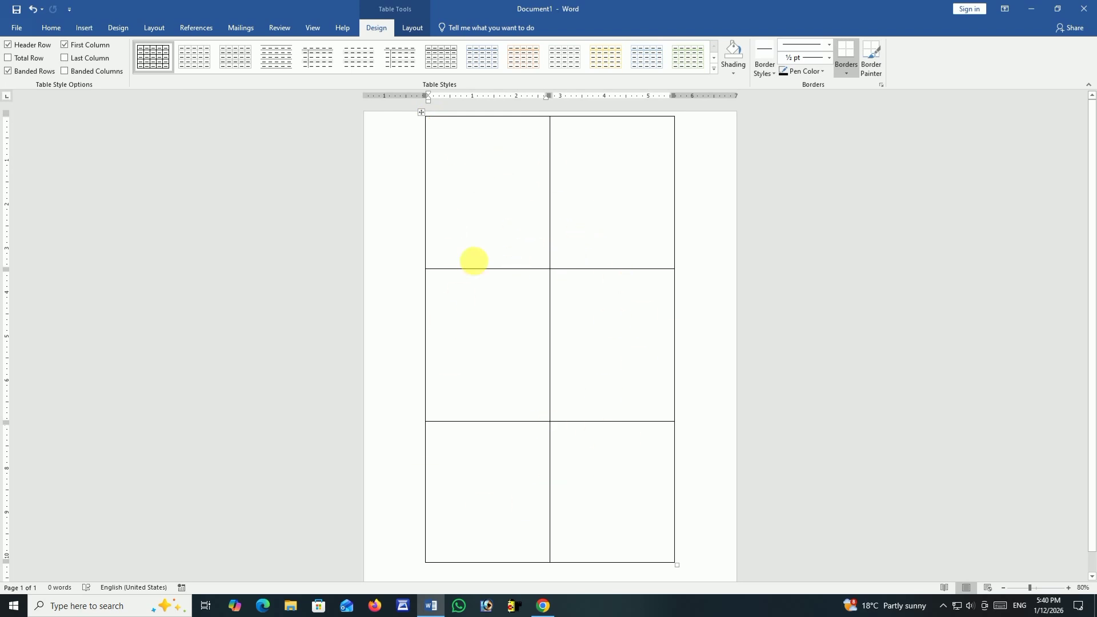
Draw a rectangle about 0.56 by 2.83 inches across the top of the first table cell and fill it with the darkest orange-brown theme shade.
scroll(539, 289, "up", 11)
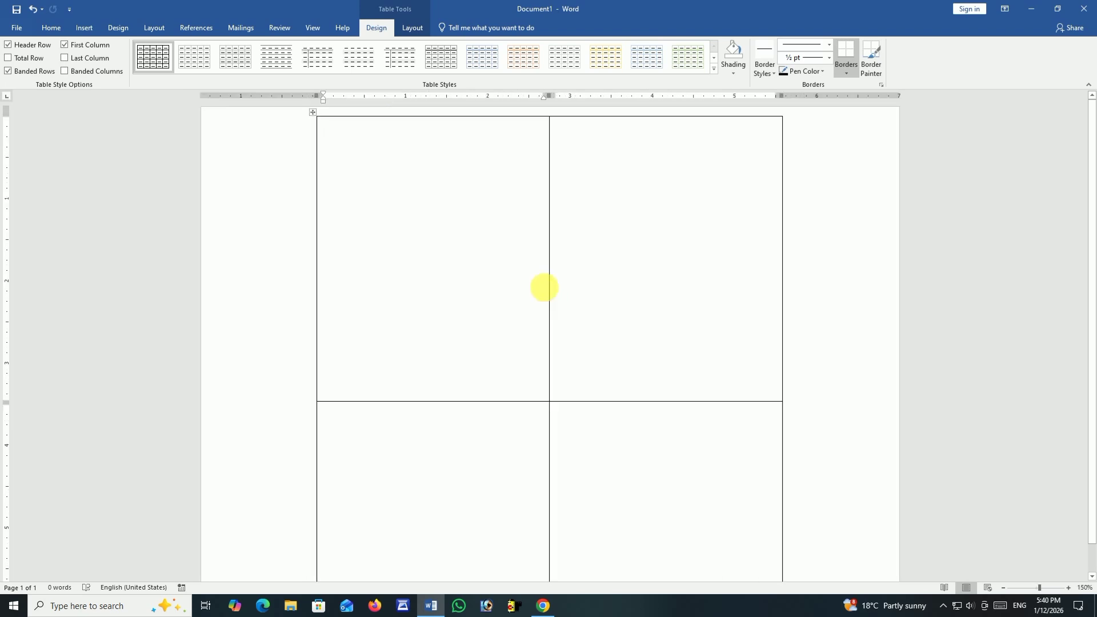
scroll(541, 281, "up", 1)
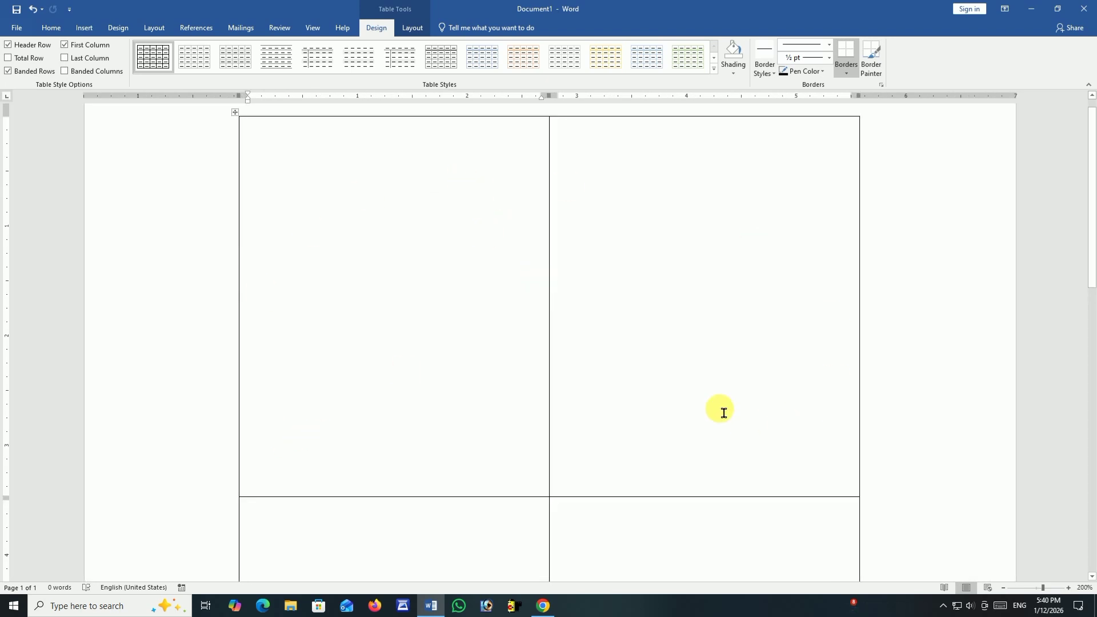
scroll(723, 412, "down", 9)
scroll(502, 421, "up", 8)
scroll(679, 336, "up", 1)
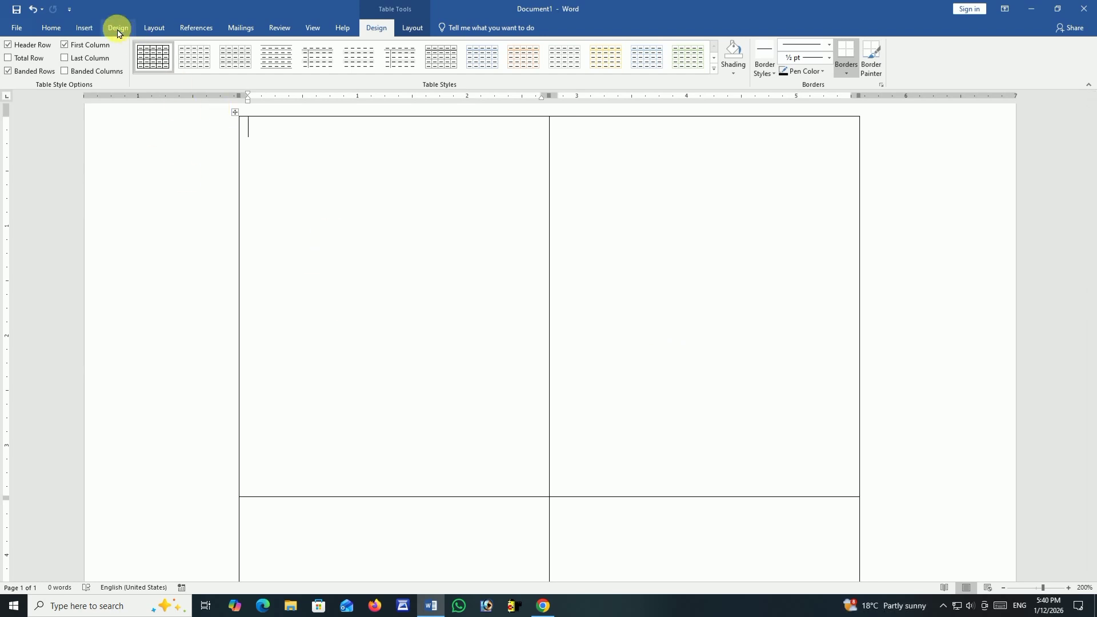
left_click(83, 28)
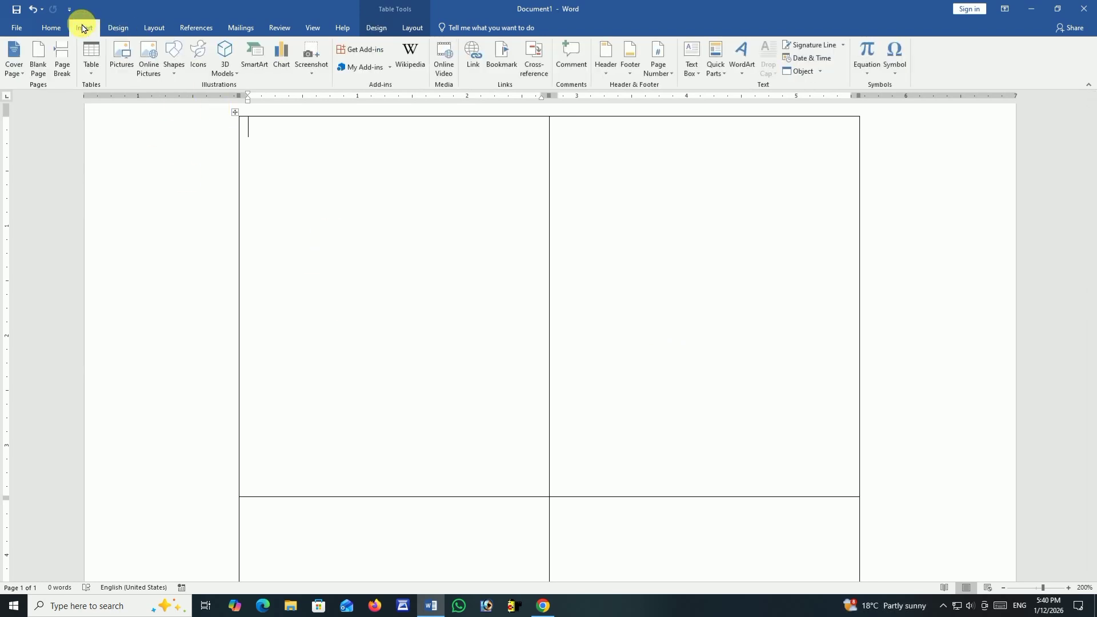
left_click(175, 63)
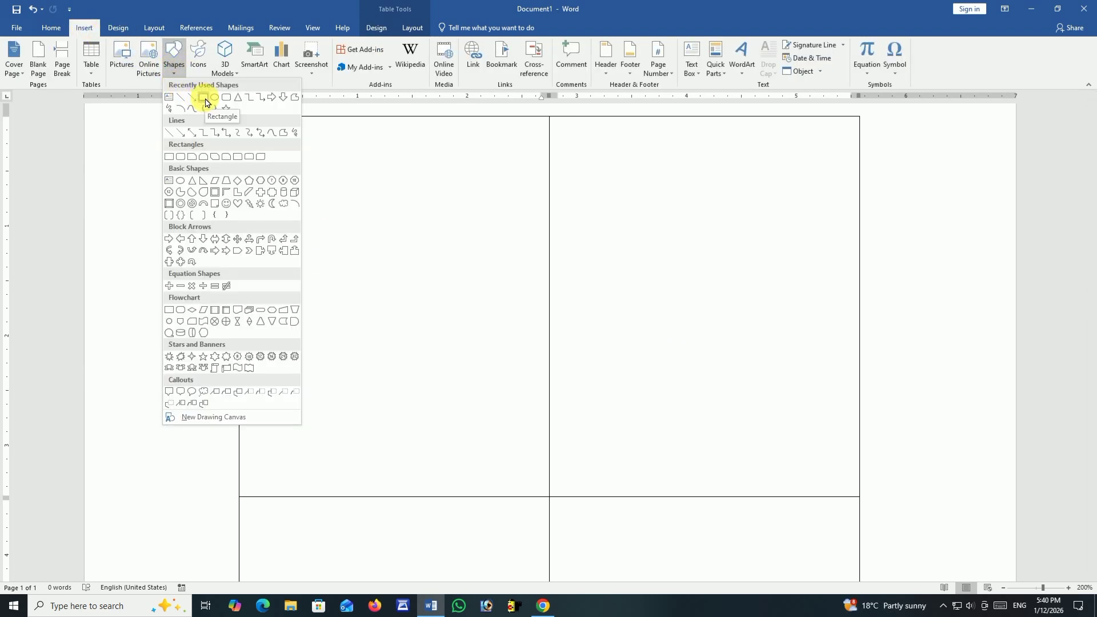
left_click(205, 99)
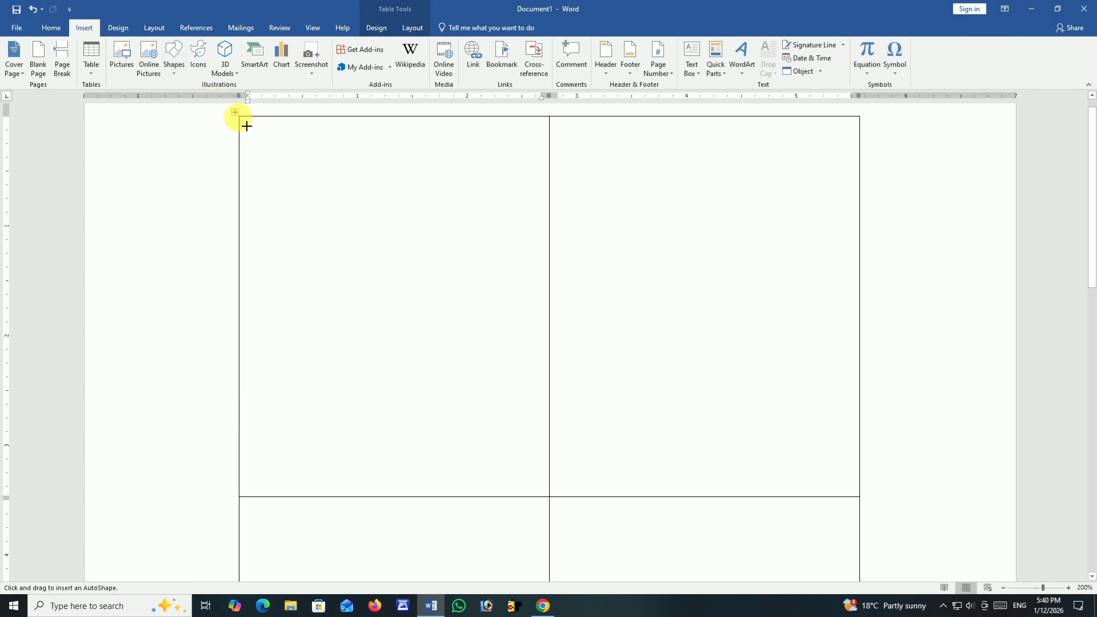
left_click_drag(248, 127, 557, 188)
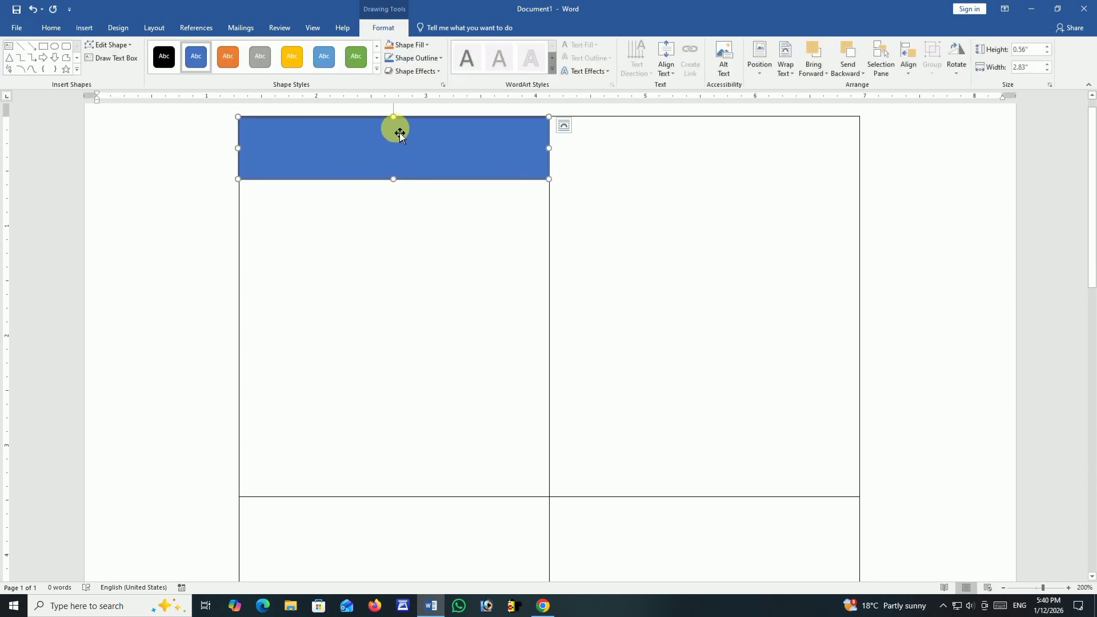
left_click(423, 46)
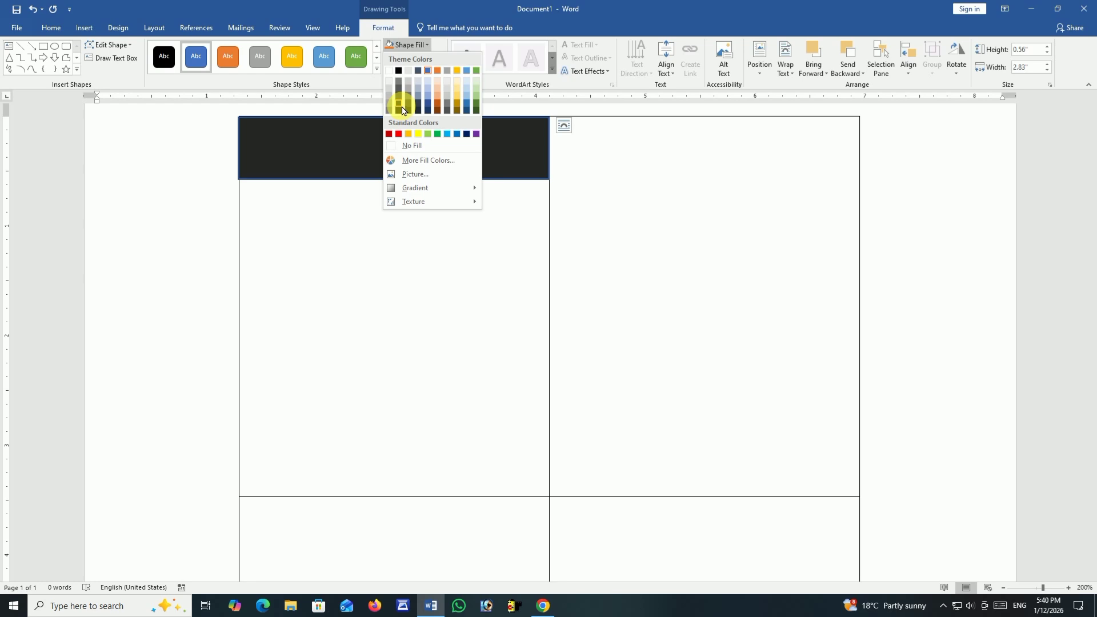
left_click(438, 114)
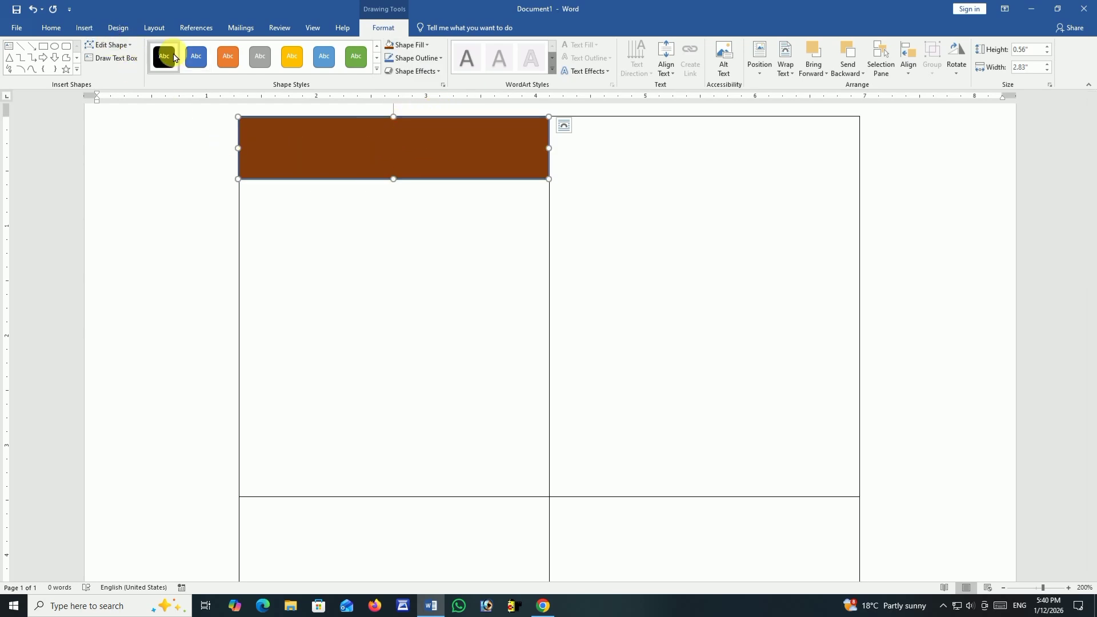
Edit the rectangle's points to lower its bottom-left corner, making the shape about 0.7 inches high, and bend its bottom edge into a wave.
left_click(104, 49)
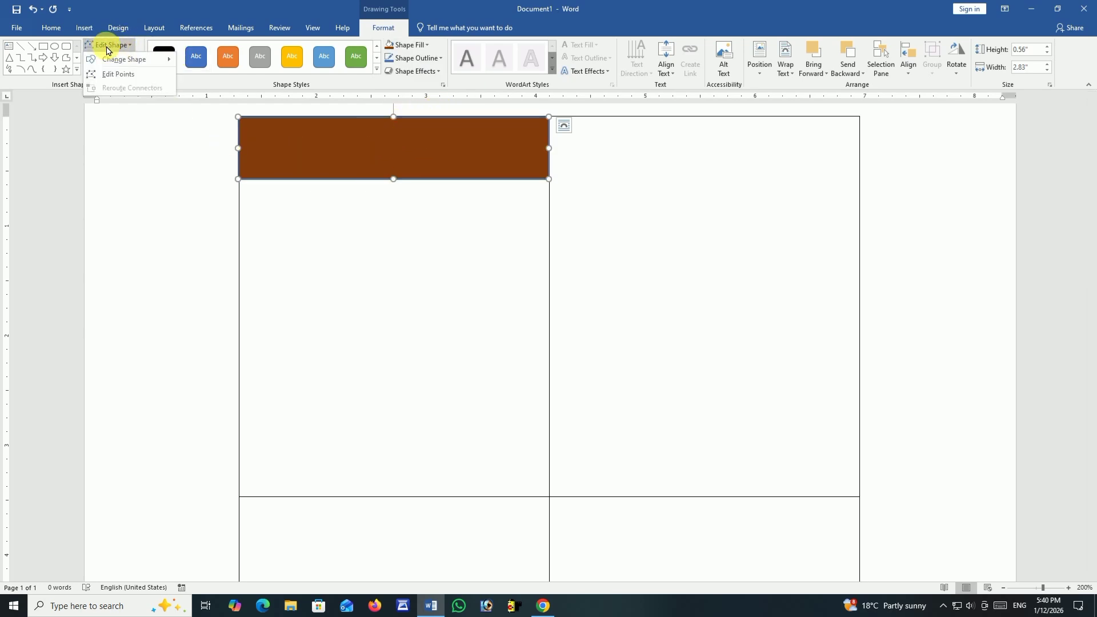
left_click(117, 75)
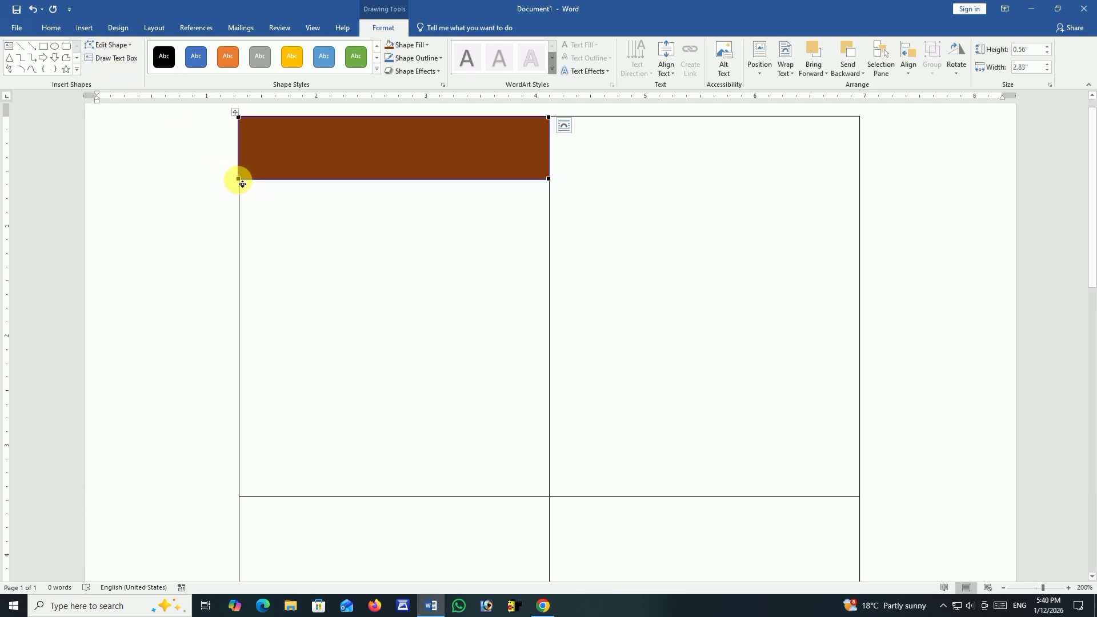
left_click_drag(240, 180, 241, 194)
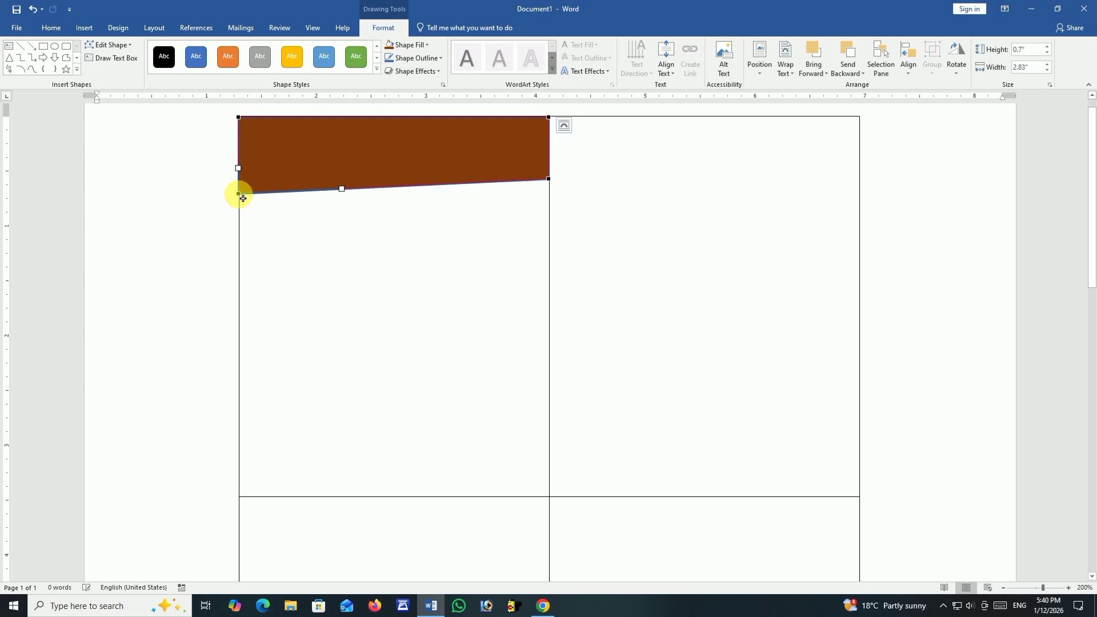
mouse_move(346, 193)
left_mouse_down()
mouse_move(376, 110)
mouse_move(374, 123)
left_mouse_up()
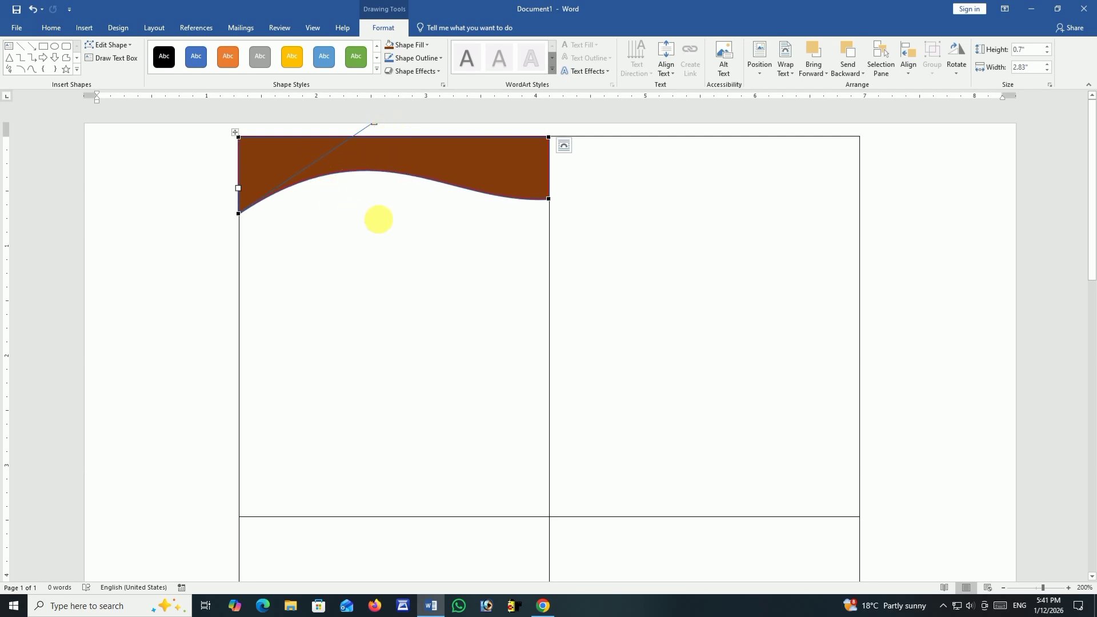
left_click(419, 230)
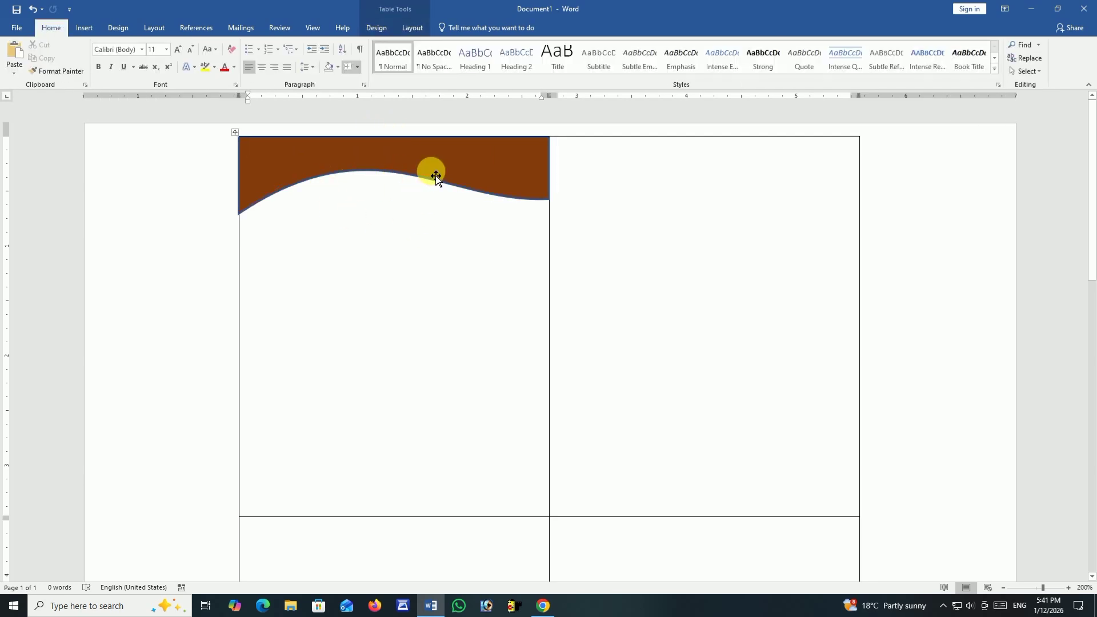
Duplicate the brown header wave, fill the copy with Black, Text 1, Lighter 25%, and place it behind the text as a thin band below the original.
left_click(416, 166)
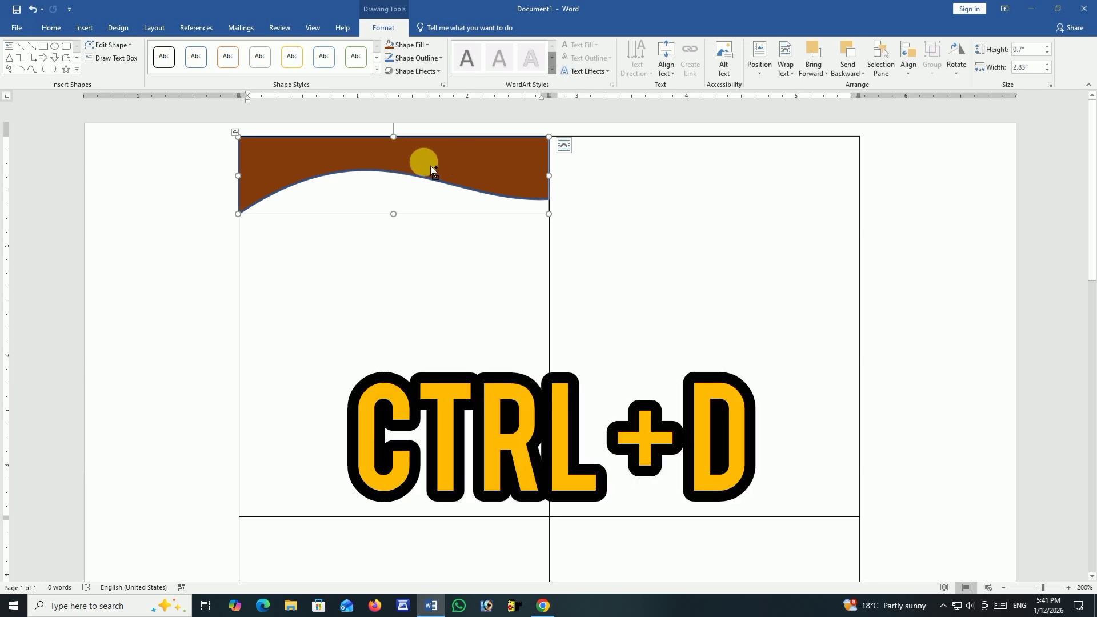
key("ctrl+d")
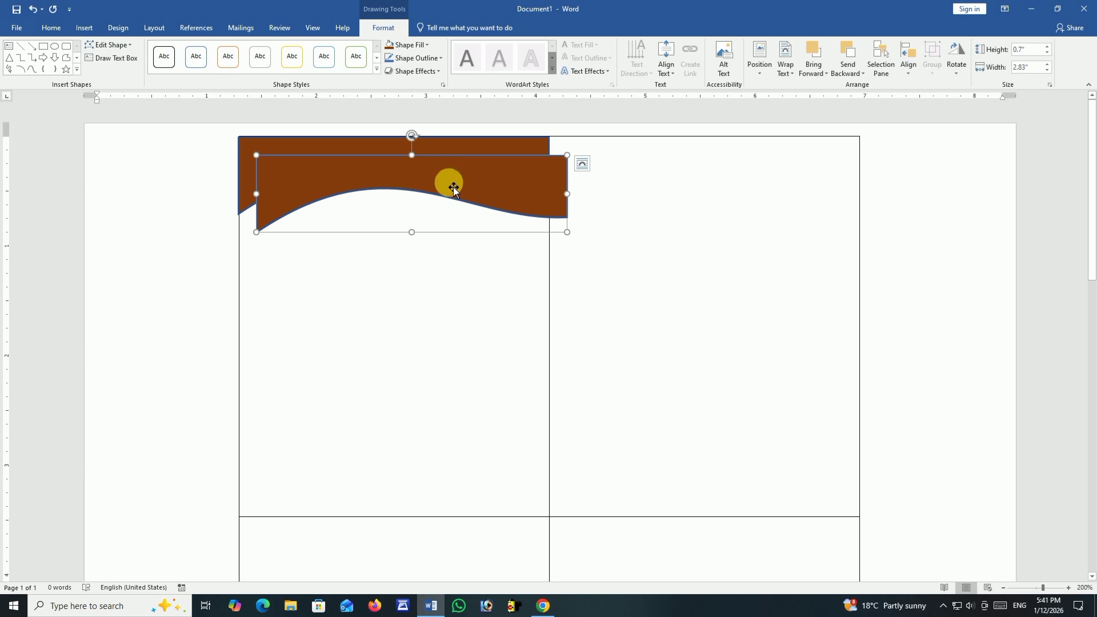
left_click(413, 45)
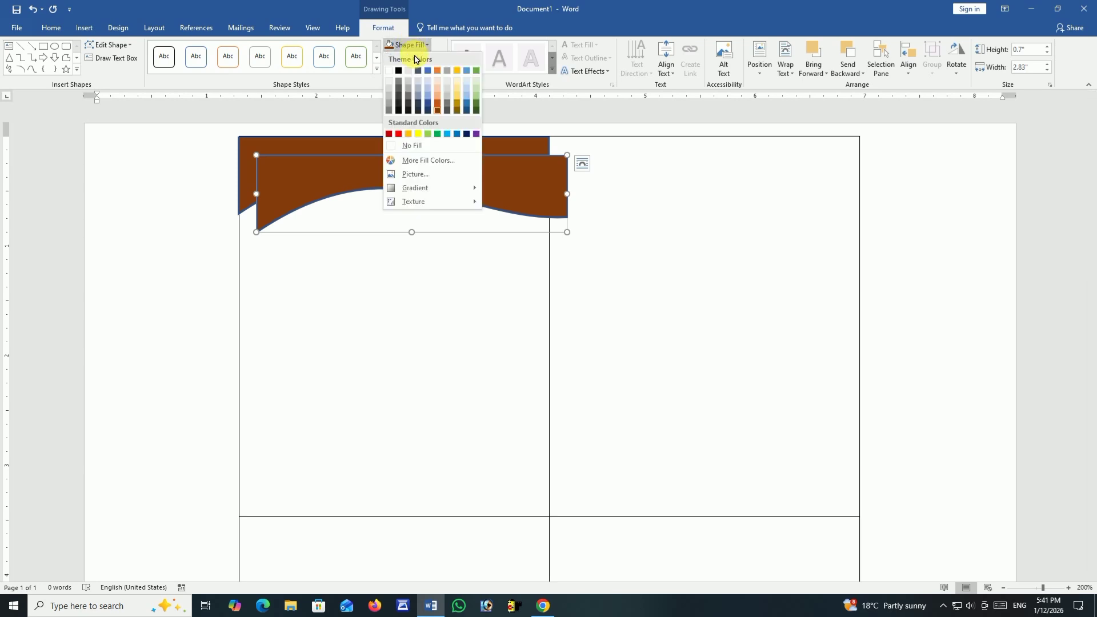
left_click(401, 98)
left_click_drag(446, 185, 429, 172)
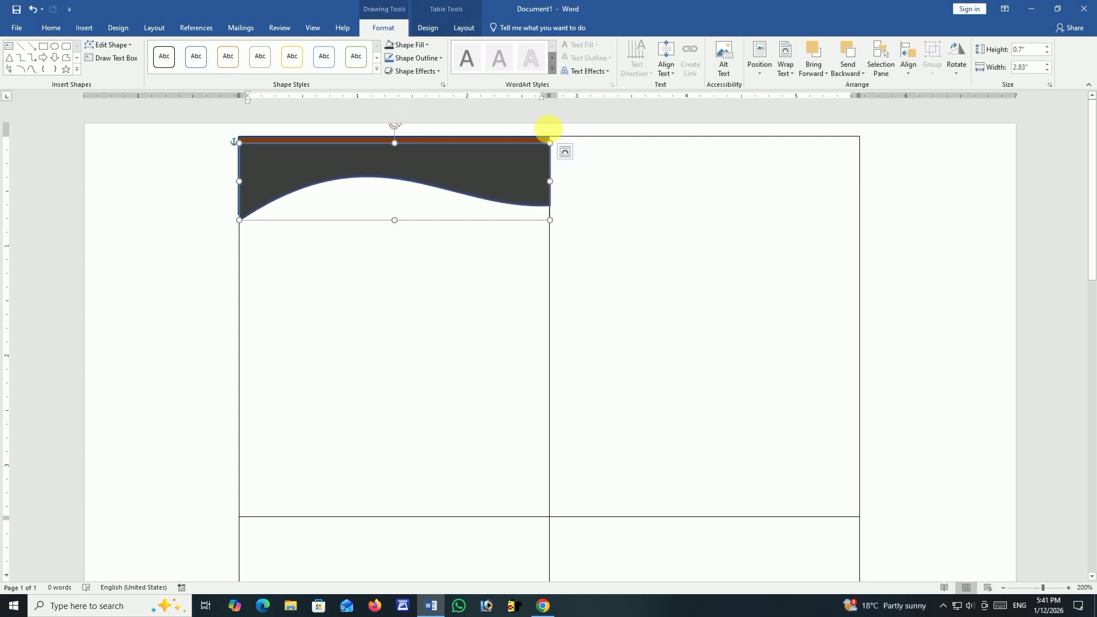
left_click(785, 75)
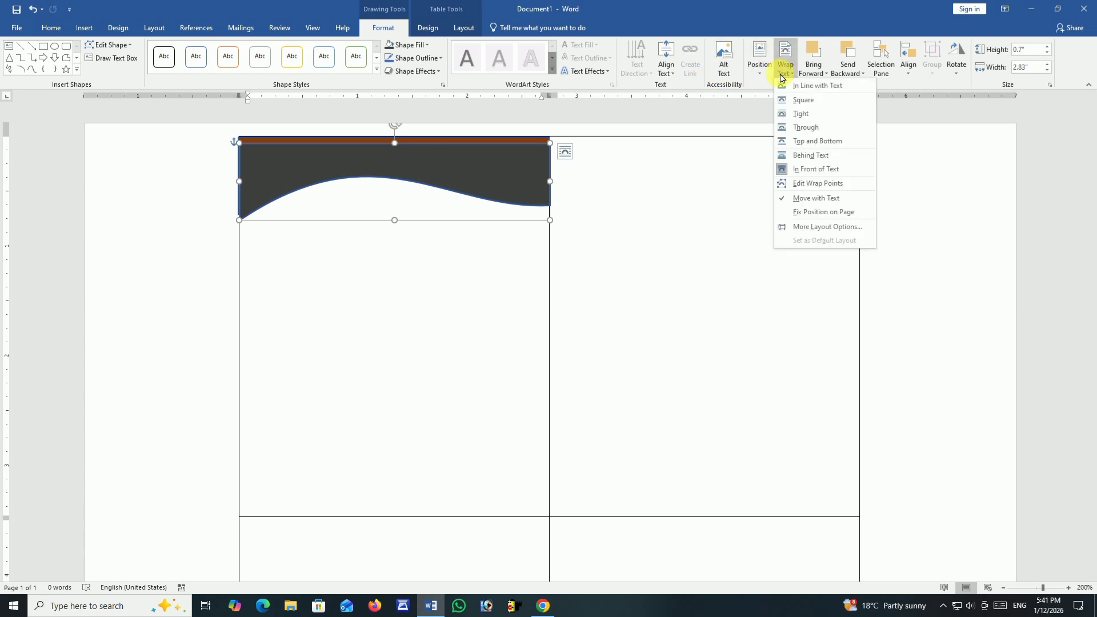
left_click(814, 158)
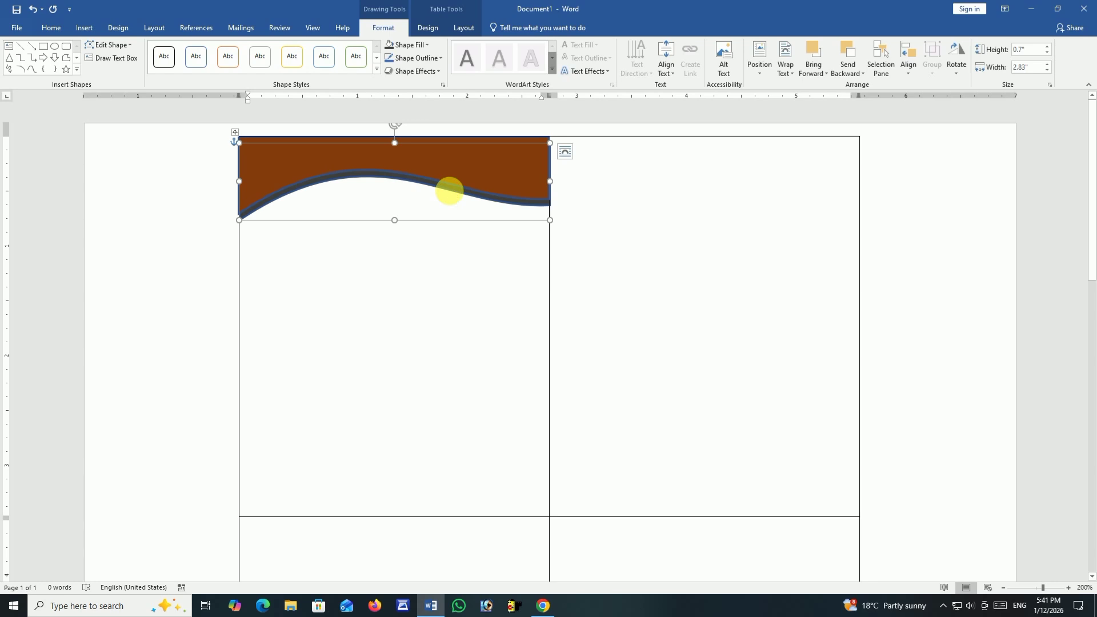
Duplicate the dark header wave, fill the copy with a darker blue theme shade, and place it behind the text between the brown and dark waves.
key("ctrl+d")
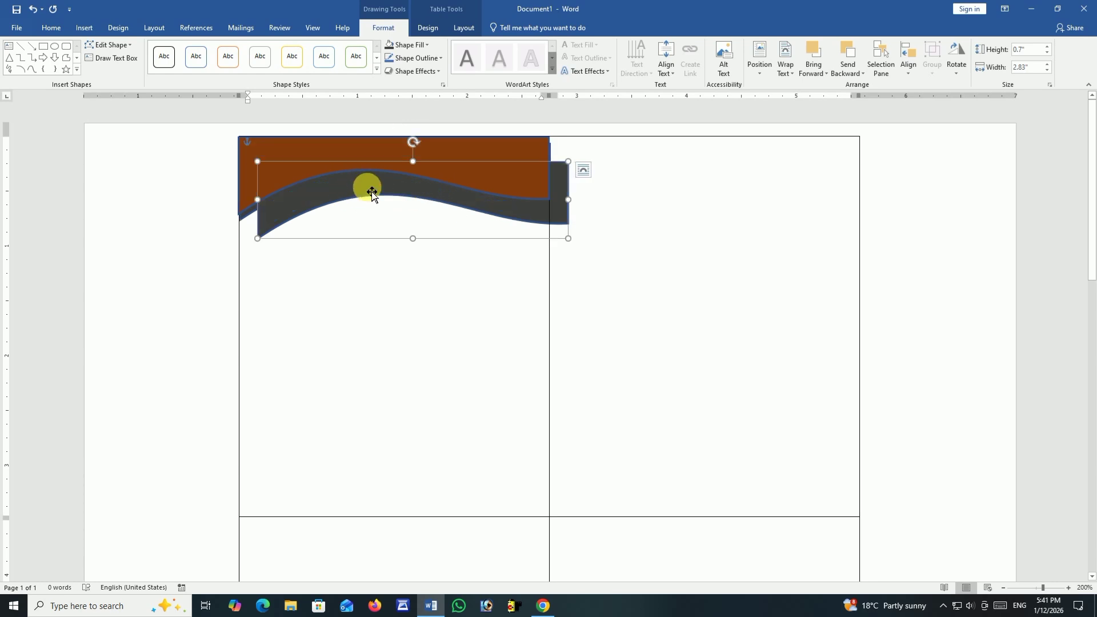
left_click(421, 45)
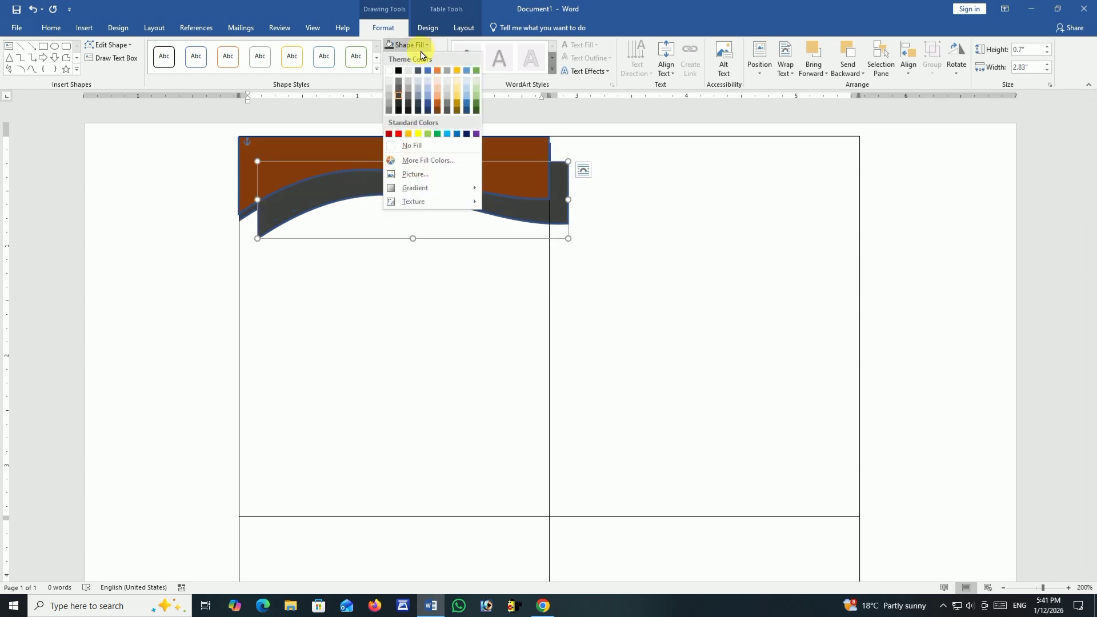
left_click(426, 103)
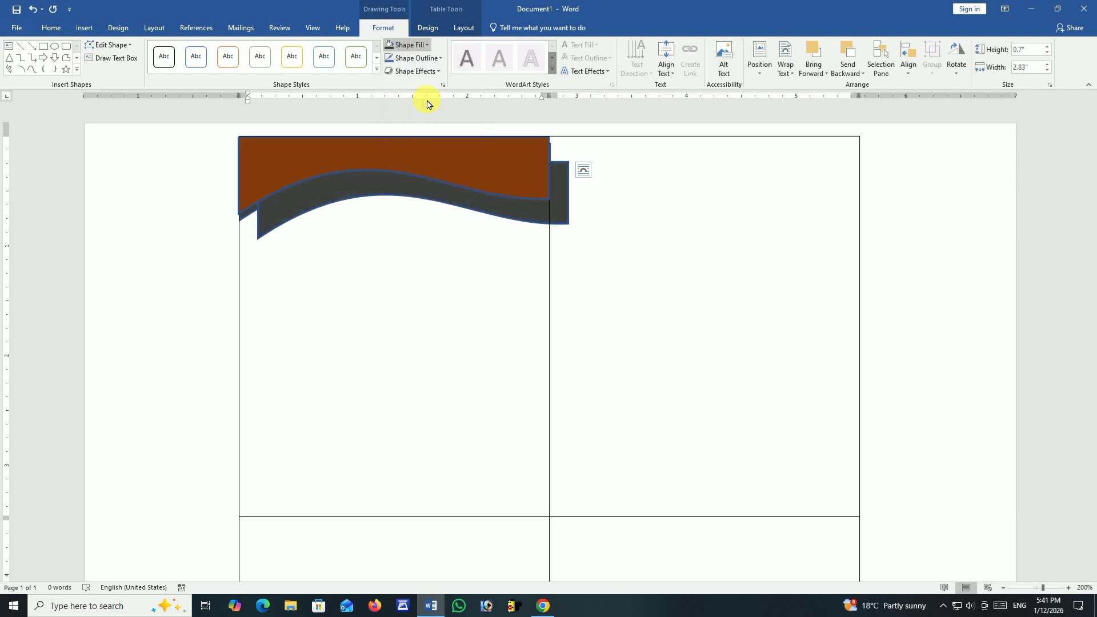
left_click(786, 68)
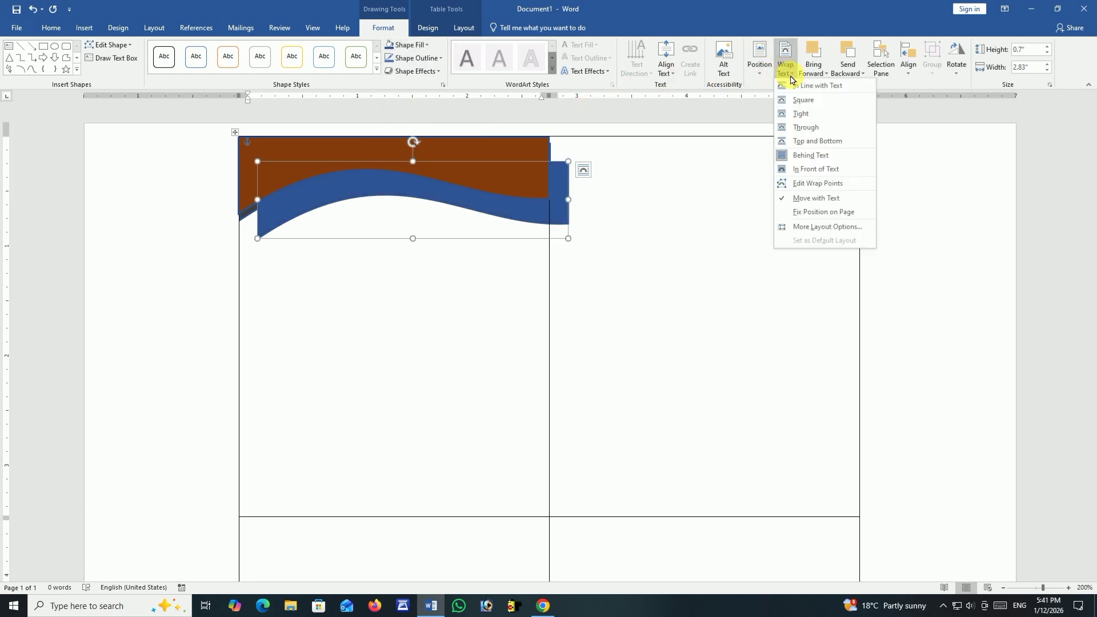
left_click(819, 155)
left_click_drag(365, 200, 375, 175)
key("Up")
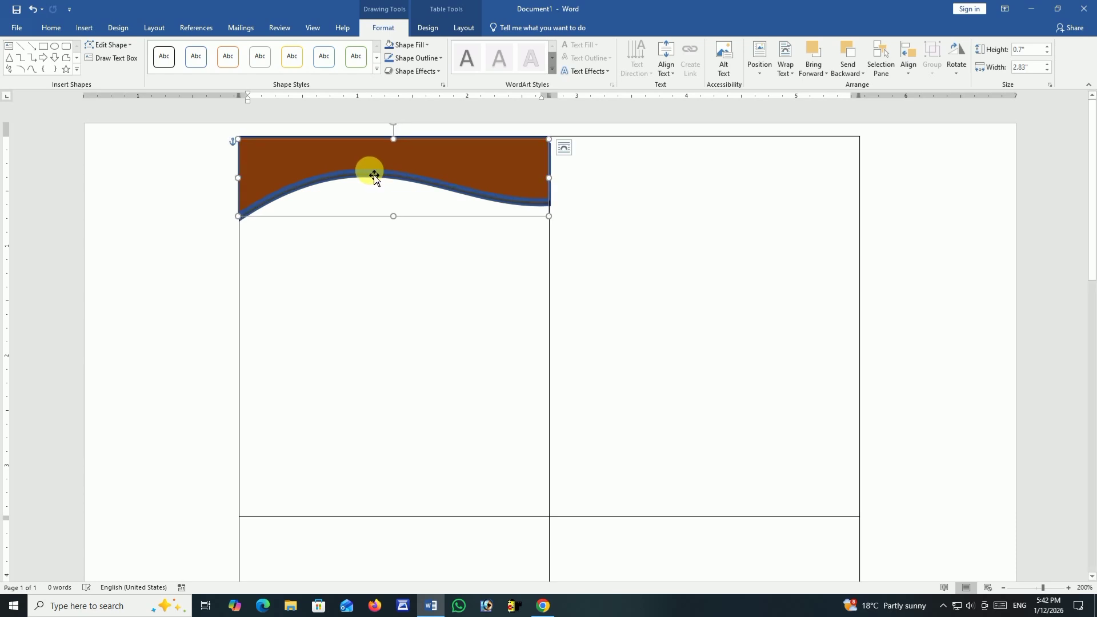
Copy the brown header wave, rotate the copy upside down, and align it with the bottom edge of the first table cell.
key("ctrl+c")
key("ctrl+v")
left_click_drag(456, 196, 404, 410)
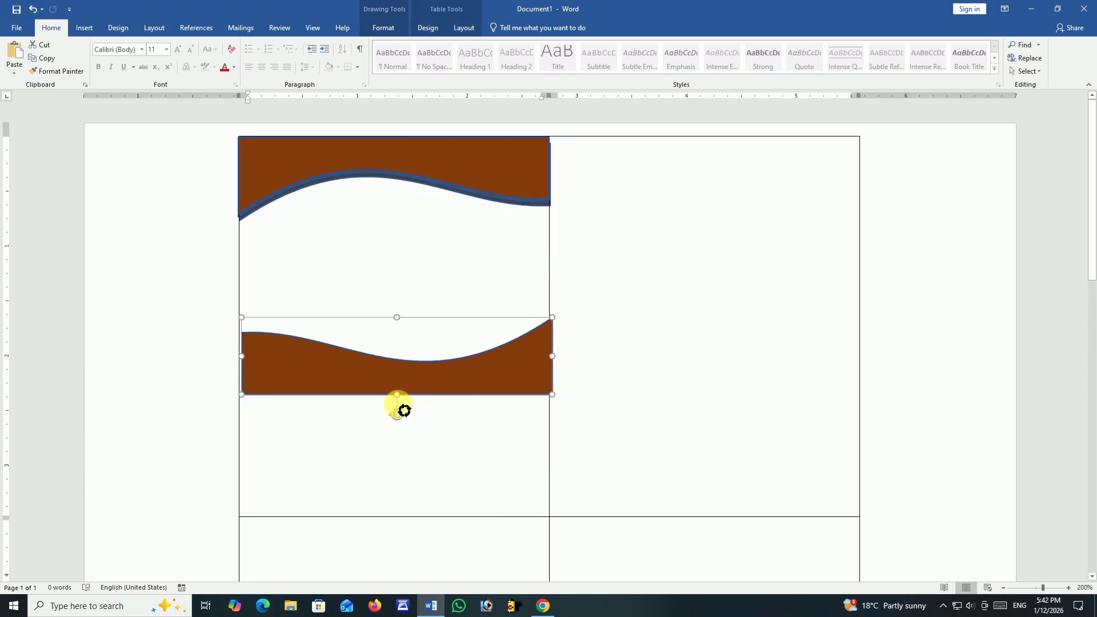
left_click_drag(514, 358, 514, 482)
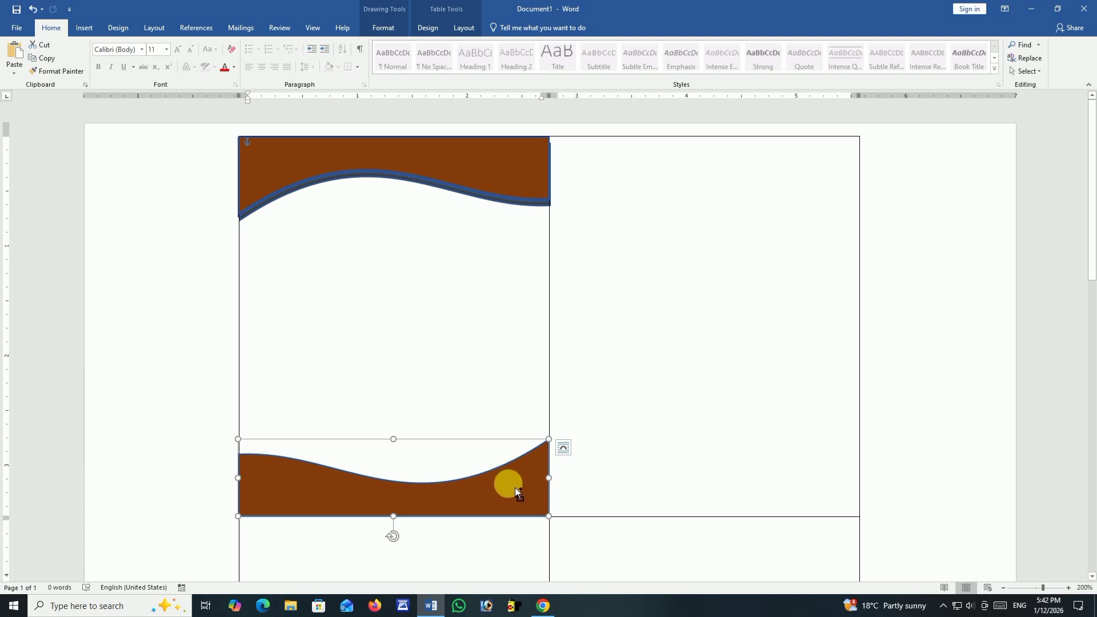
Duplicate the brown footer wave, shift the copy slightly up, fill it with a medium blue-grey theme shade, and set it behind the text.
key("ctrl+d")
left_click_drag(494, 486, 485, 472)
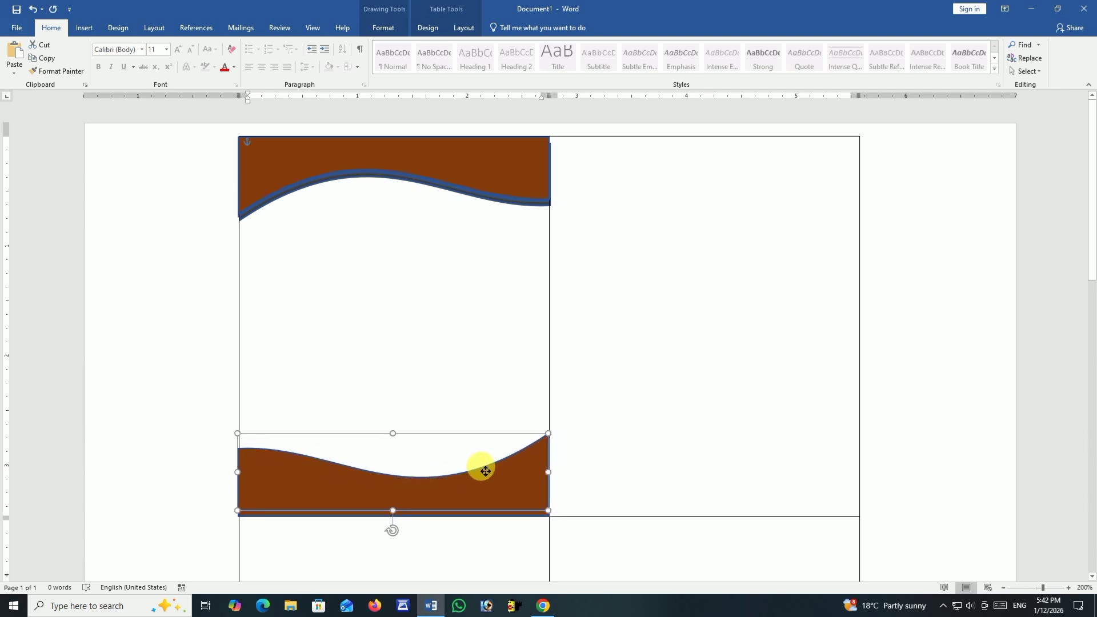
left_click(524, 472)
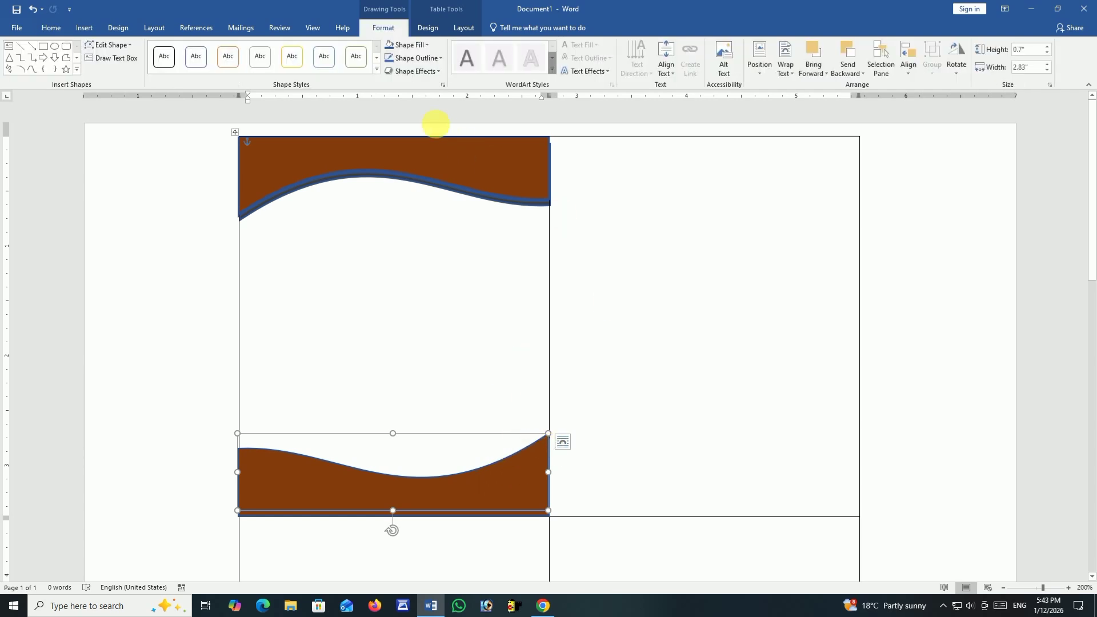
left_click(415, 45)
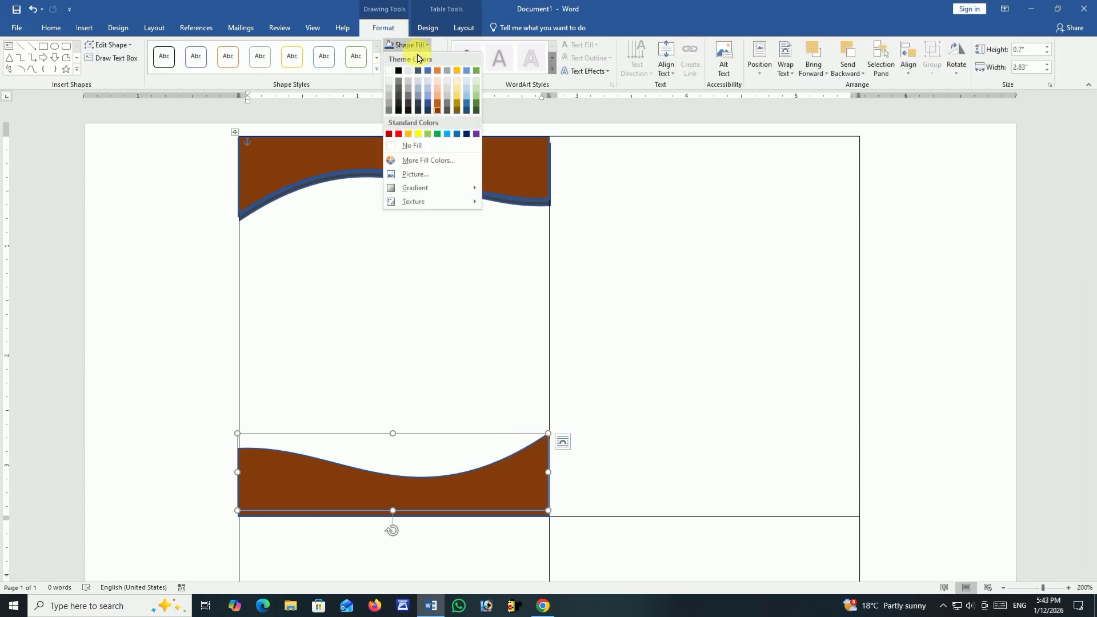
left_click(417, 102)
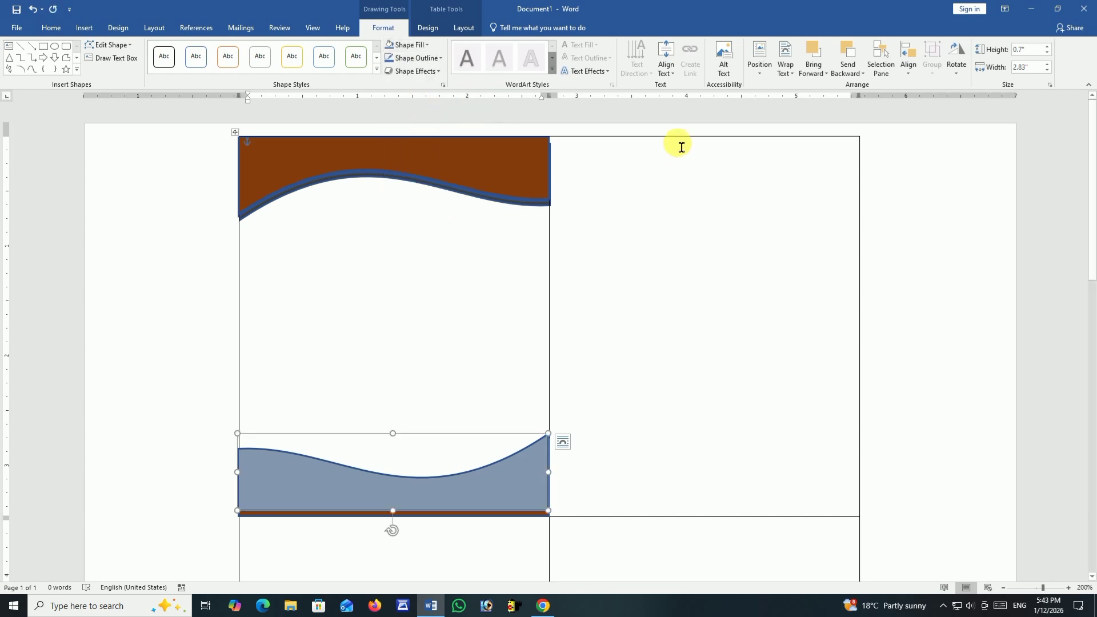
left_click(785, 60)
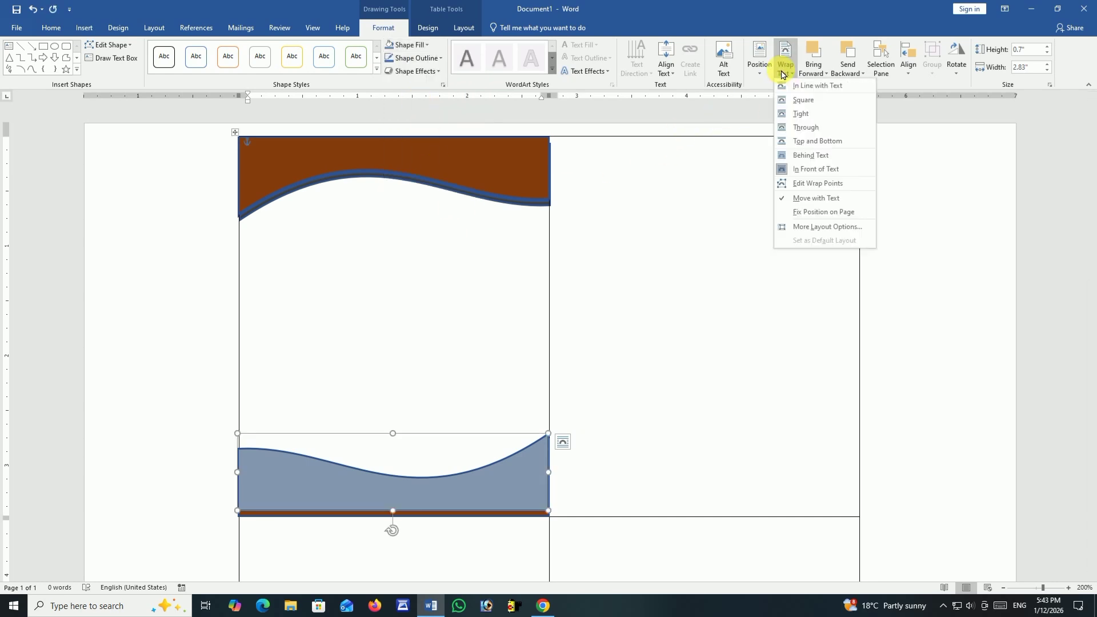
left_click(813, 160)
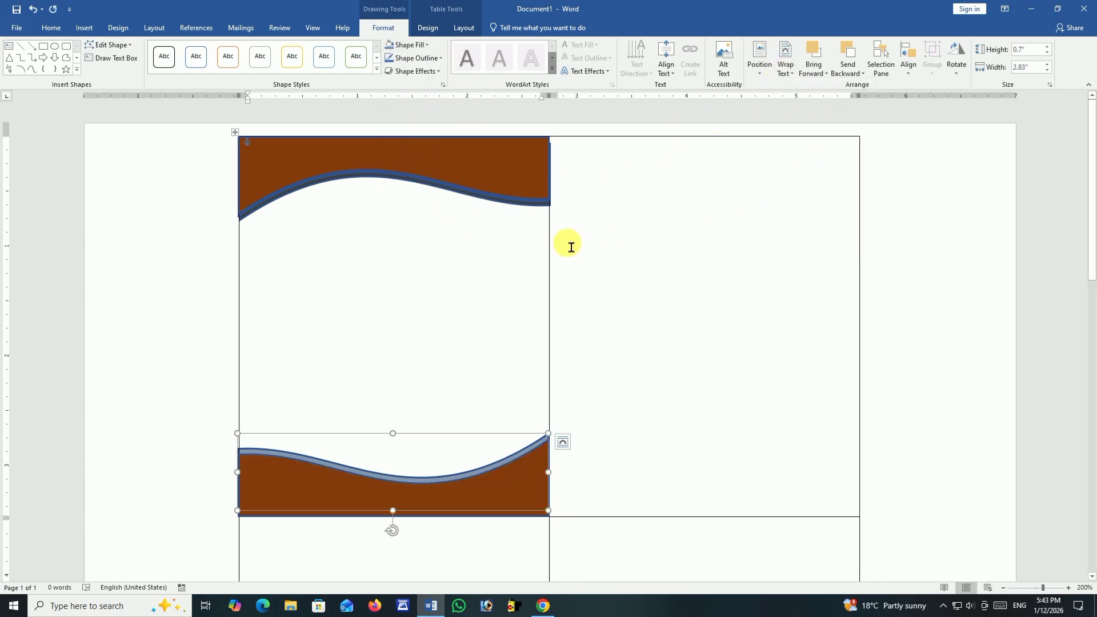
left_click(489, 332)
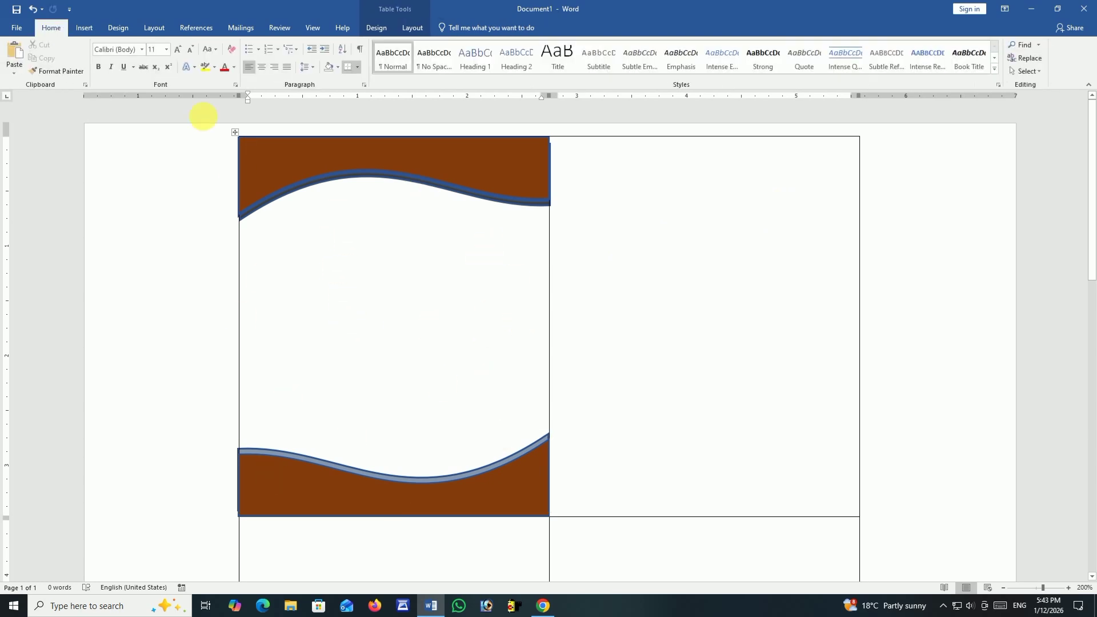
Draw an oval about 0.8 inches high and 0.84 inches wide, centred just below the header wave in the first cell.
left_click(84, 27)
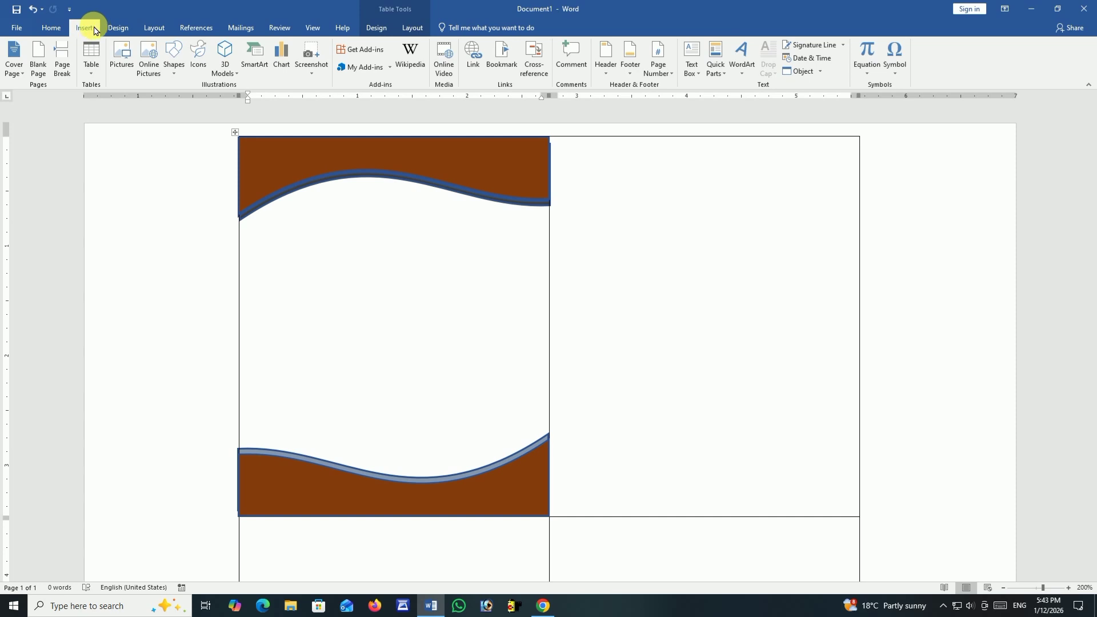
left_click(174, 60)
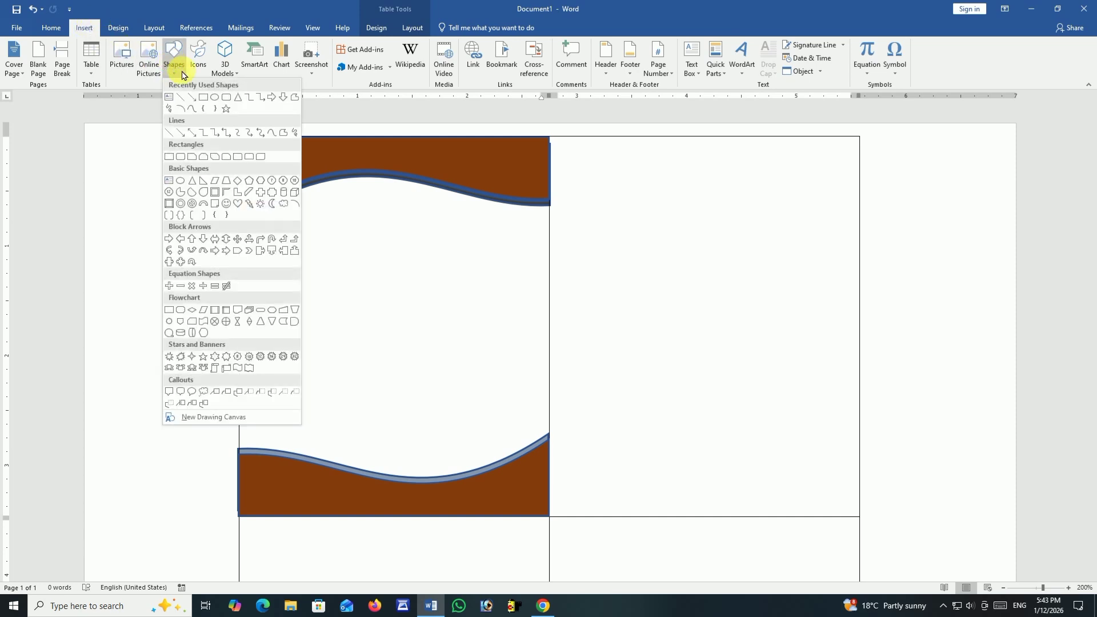
left_click(216, 101)
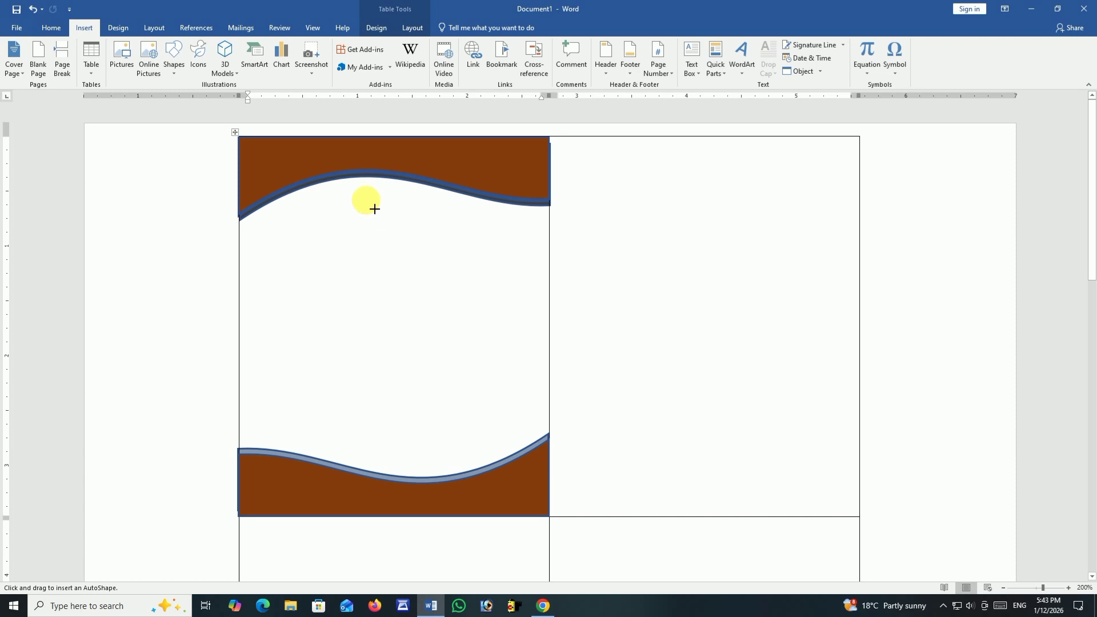
mouse_move(360, 193)
left_mouse_down()
mouse_move(394, 240)
mouse_move(454, 281)
left_mouse_up()
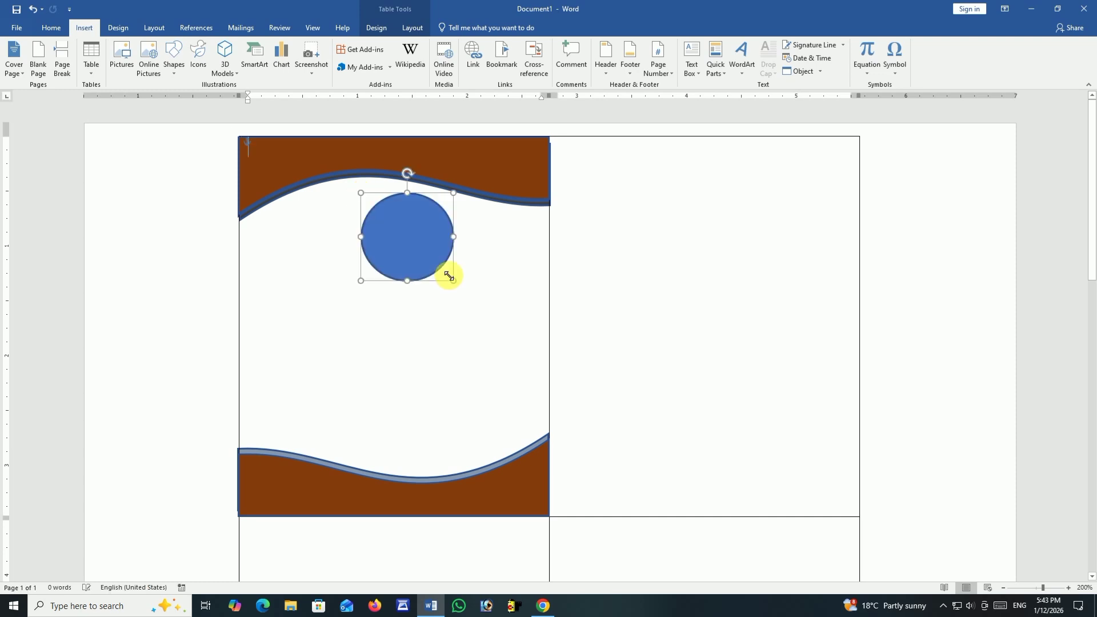
left_click_drag(416, 248, 385, 240)
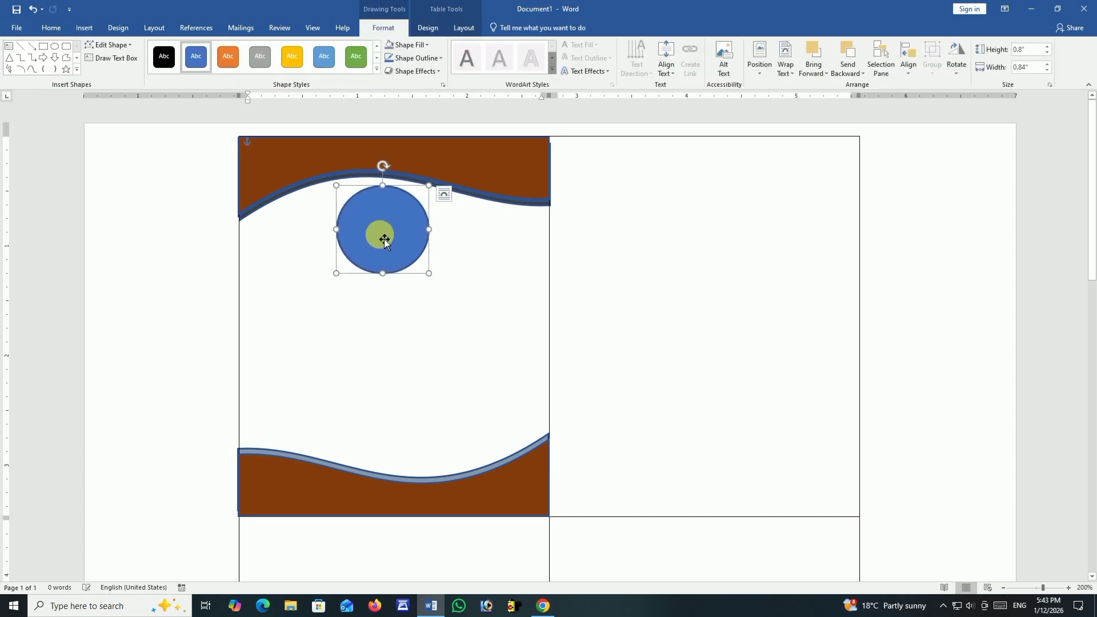
Remove the fill from the oval, leaving only its blue outline.
left_click(420, 46)
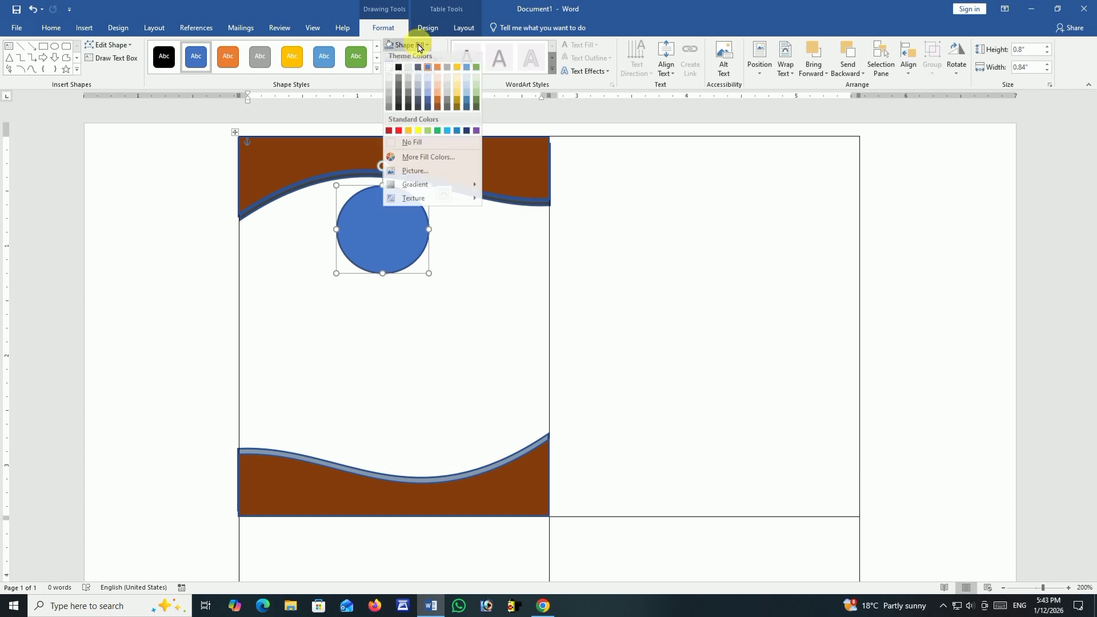
left_click(413, 142)
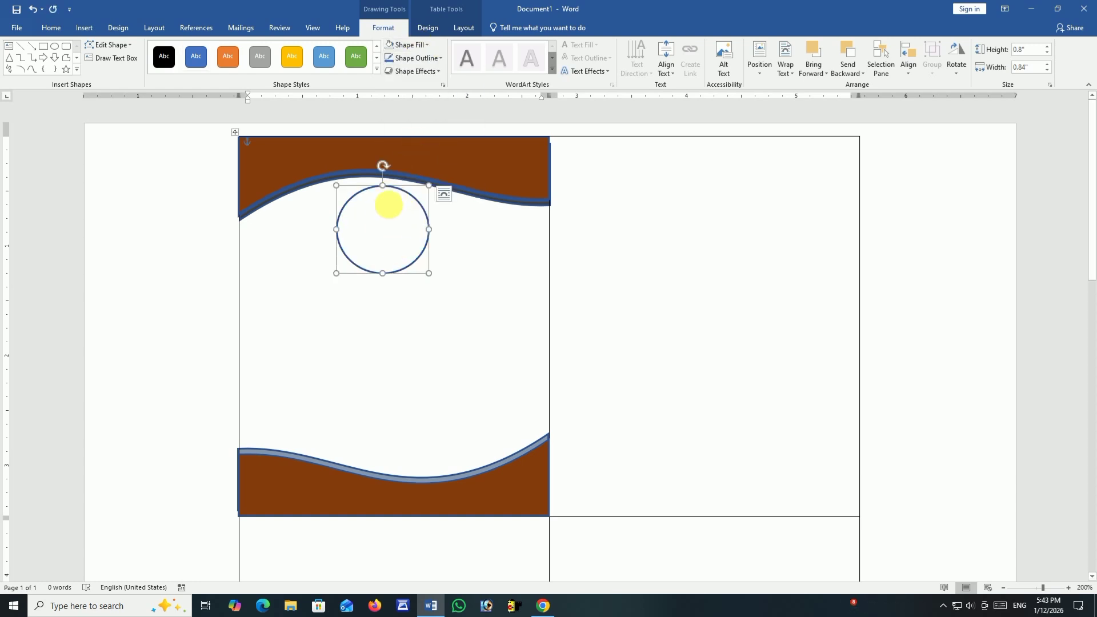
left_click(411, 44)
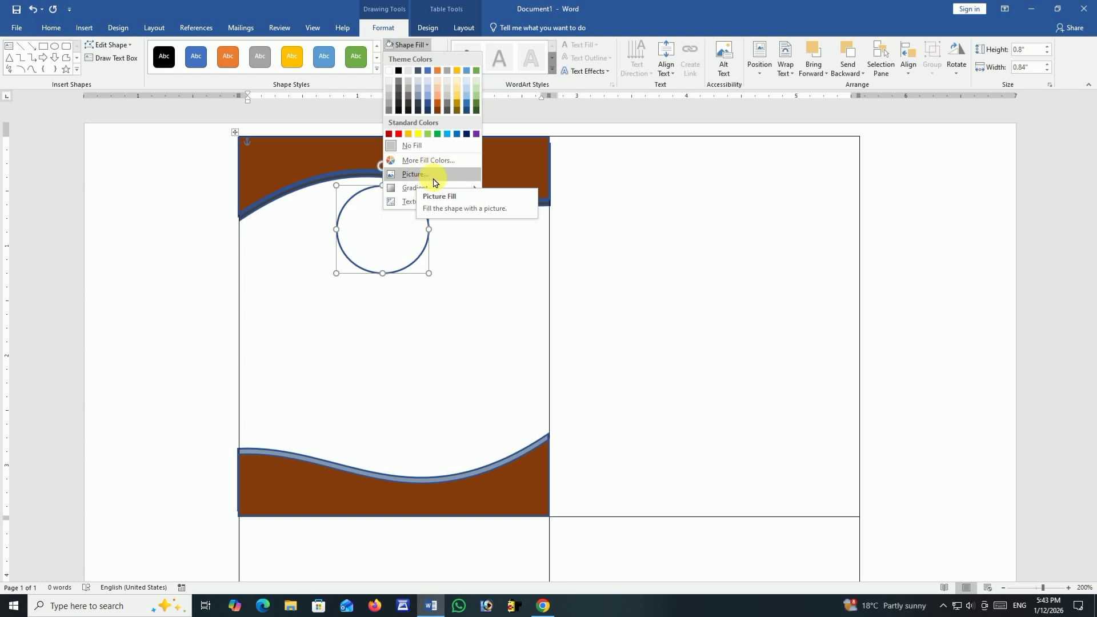
left_click(482, 234)
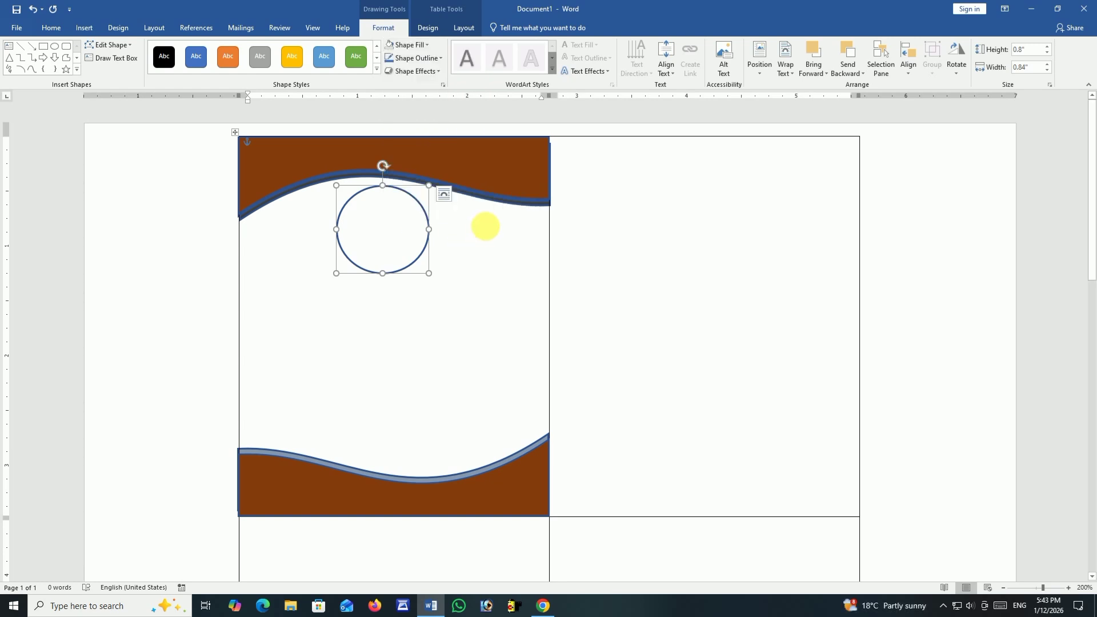
Draw a text box about 1.57 inches high and 2.26 inches wide below the oval in the first cell.
left_click(83, 28)
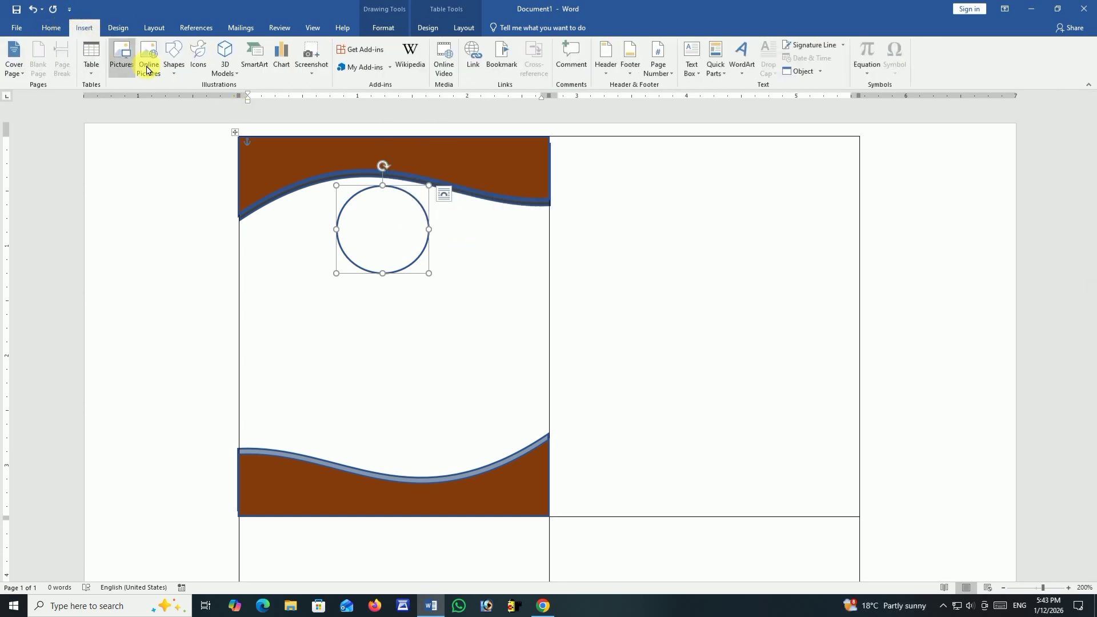
left_click(173, 60)
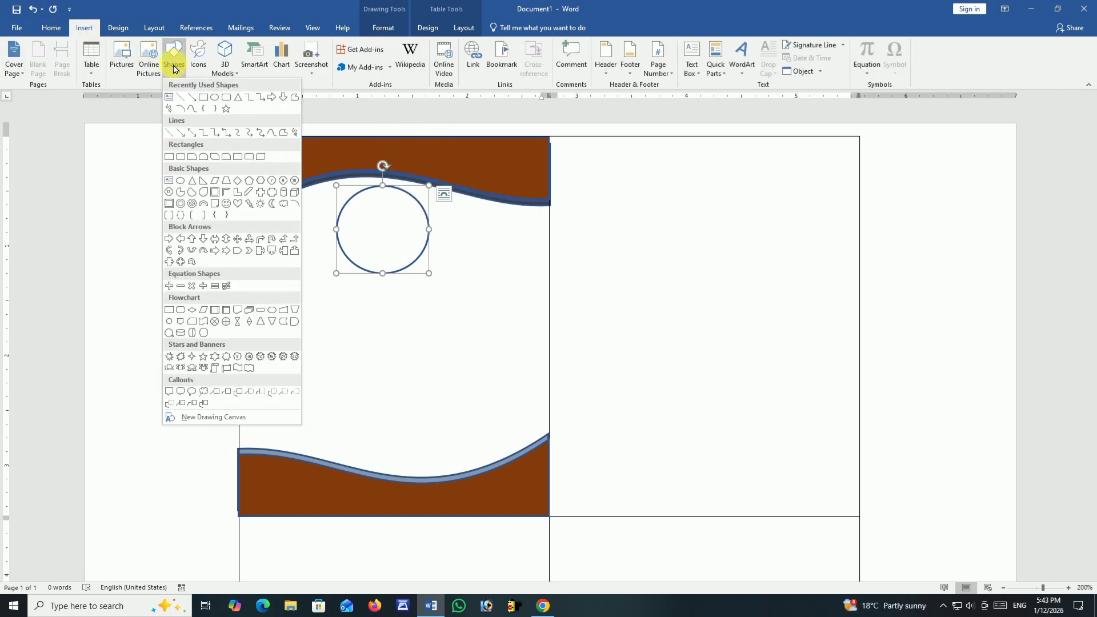
left_click(169, 97)
left_click_drag(257, 288, 512, 462)
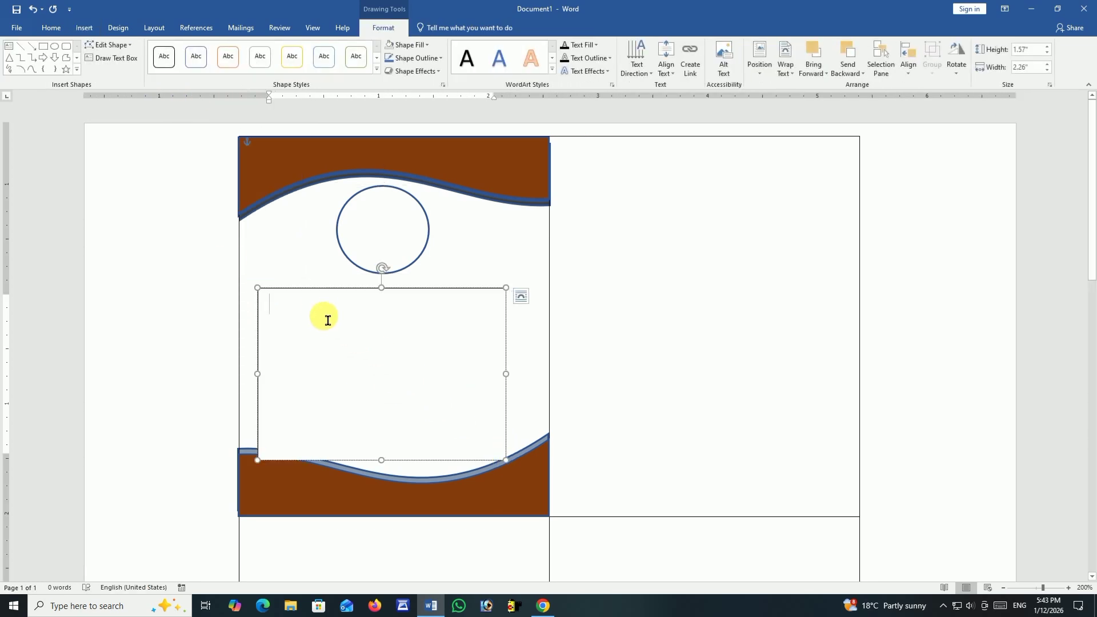
Enter a NAME line in the text box below the oval, with a tabbed colon and the cardholder's name.
left_click(52, 27)
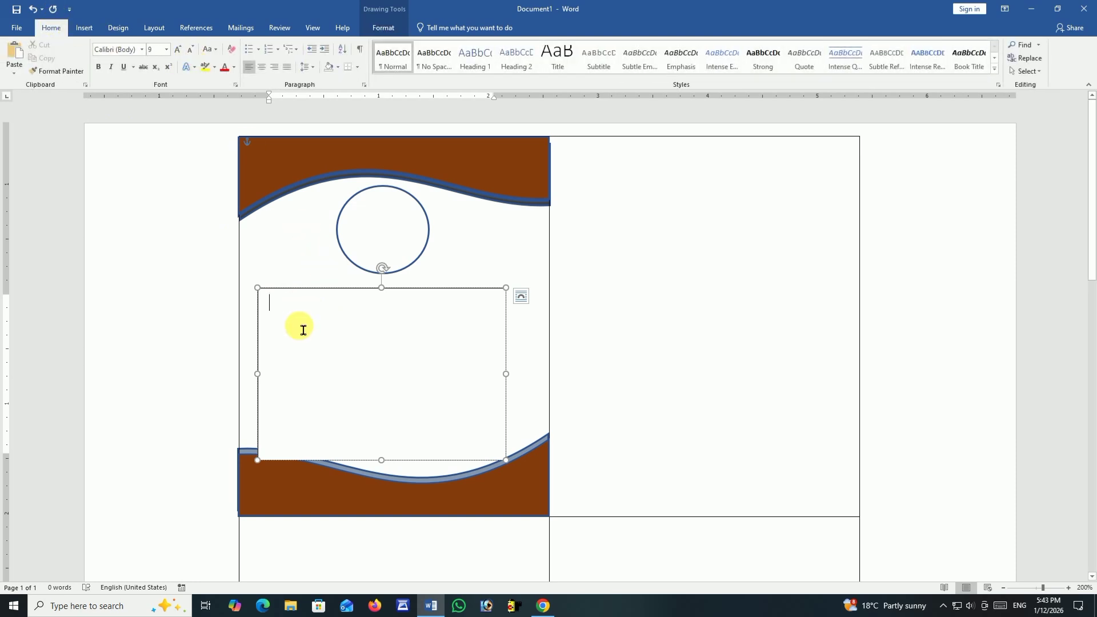
type("NAM")
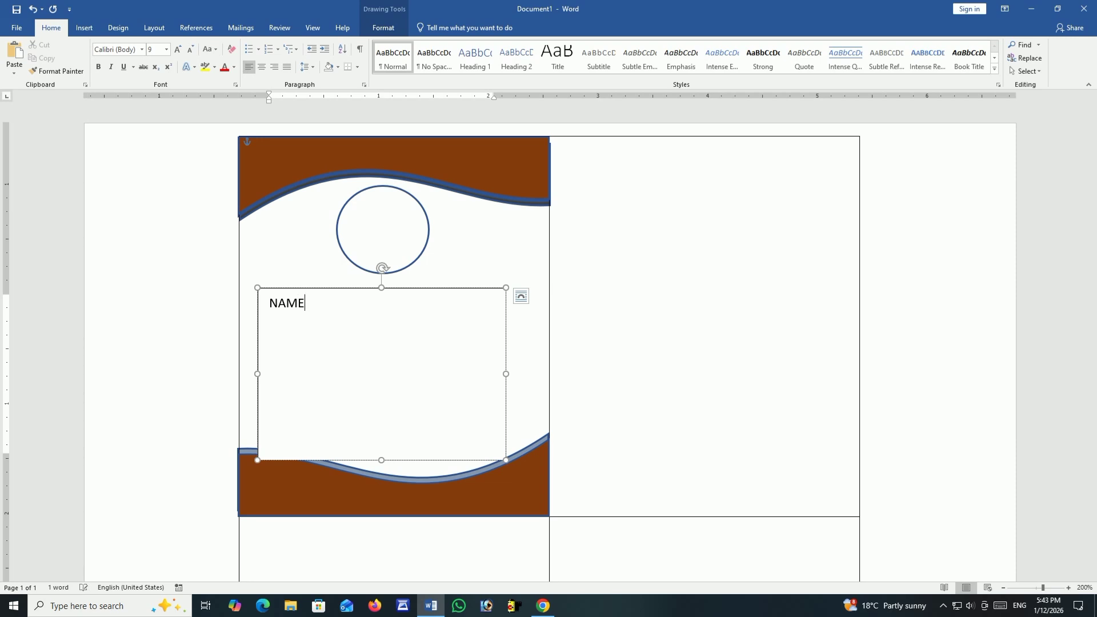
type("E")
key("Tab")
type(":")
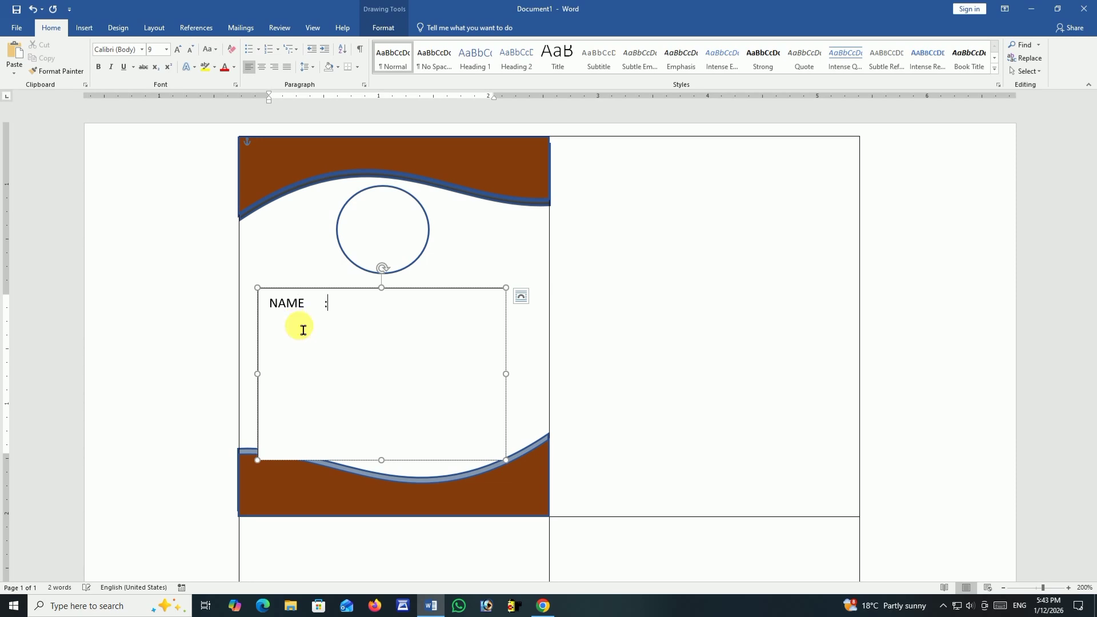
type("MA")
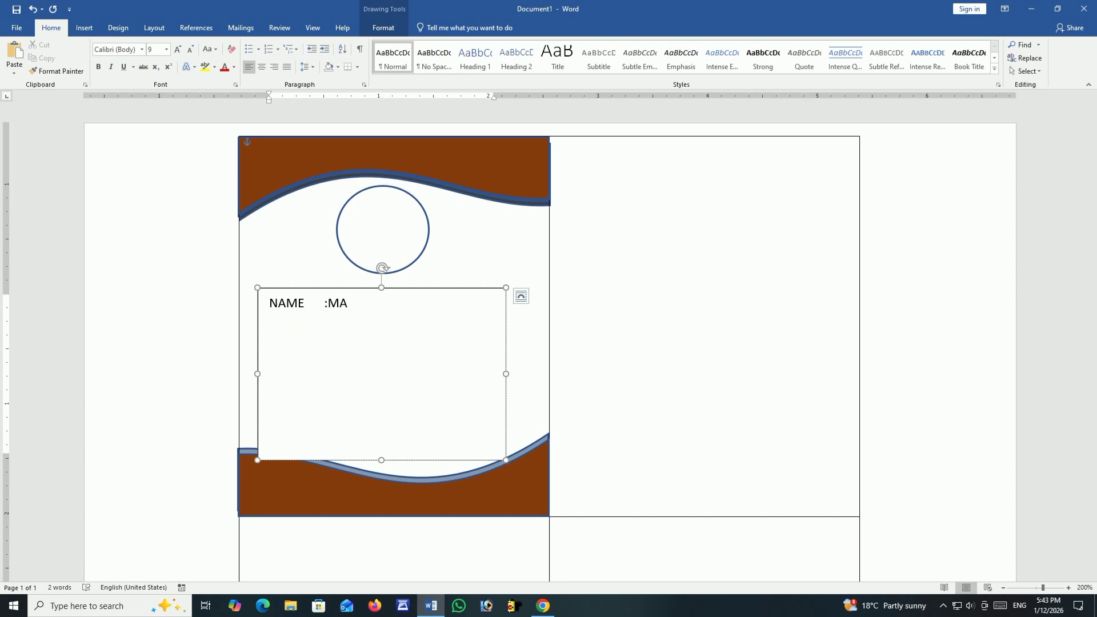
type("HESH")
key("Return")
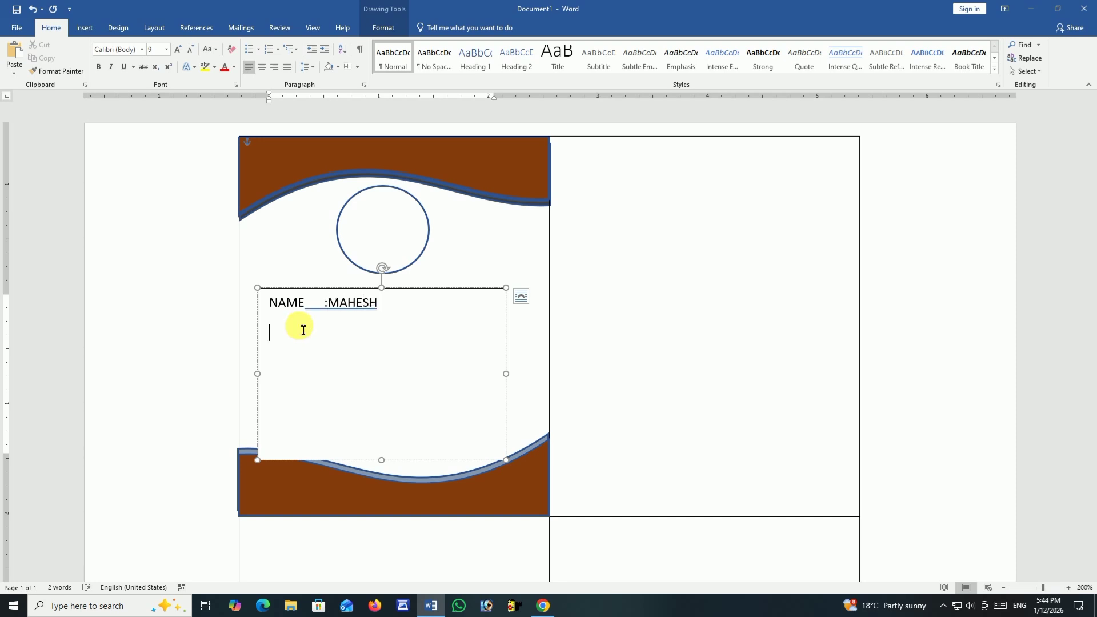
Add a FATHER NAME line with a colon and an empty value, and align the NAME line's colon with it.
type("fA")
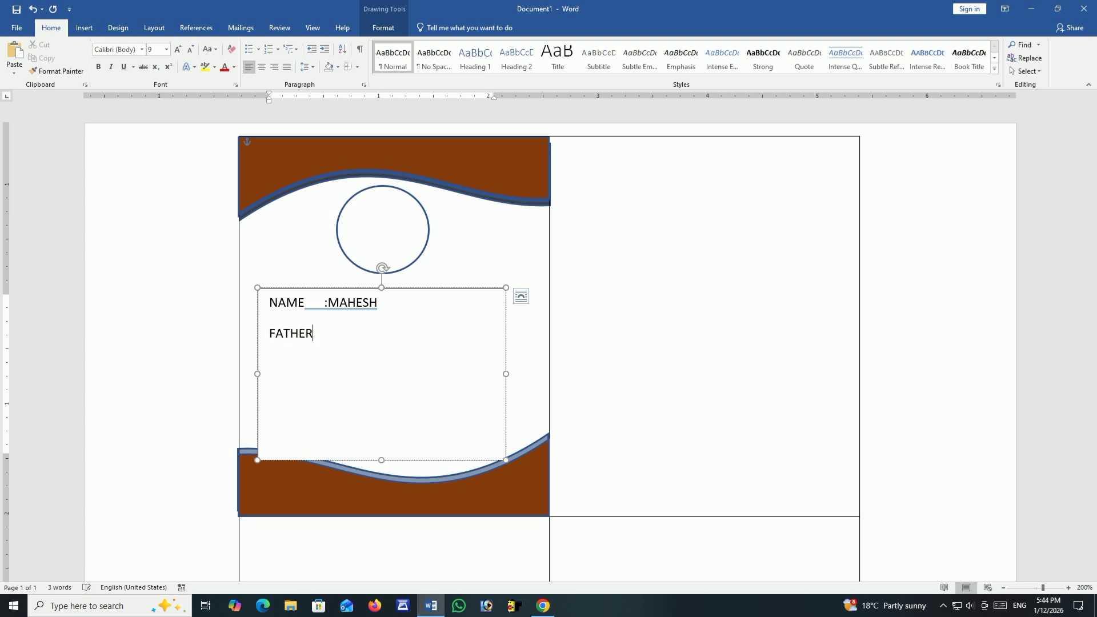
type("THER NAME :")
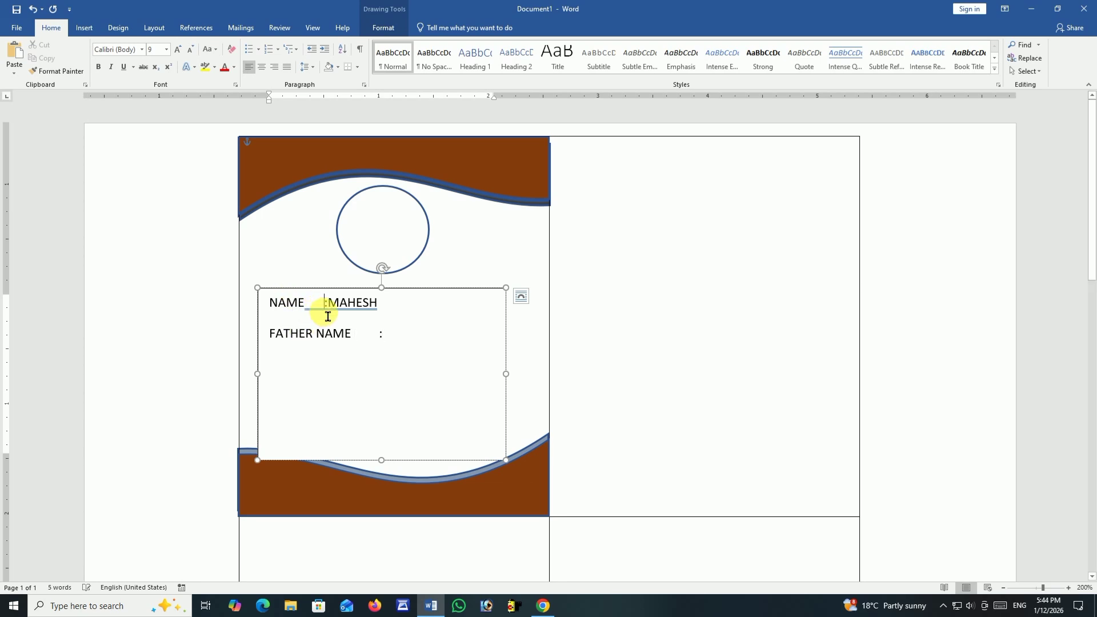
key("Tab")
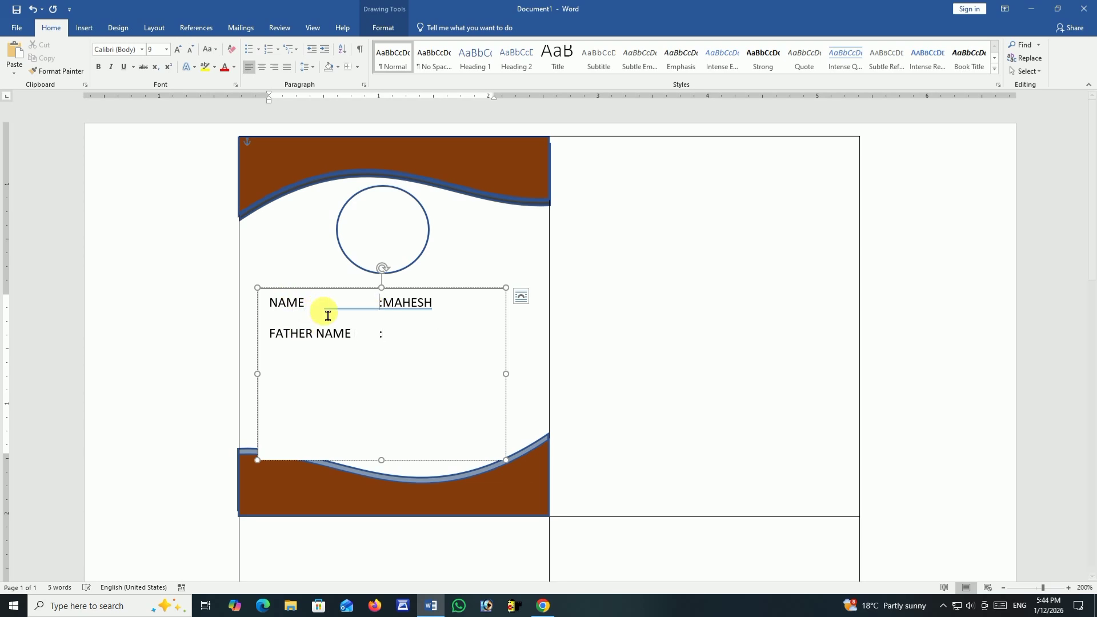
left_click(406, 345)
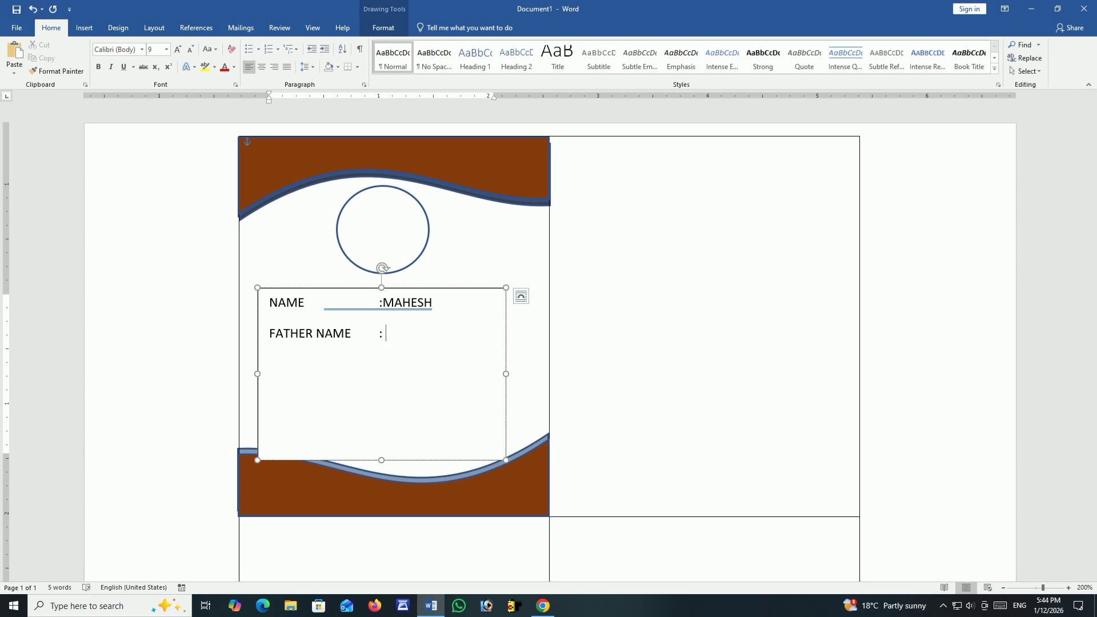
Add a CLASS line with the value 10TH, its colon aligned with the lines above.
key("Return")
type("CLASS")
key("Tab")
type(": 10")
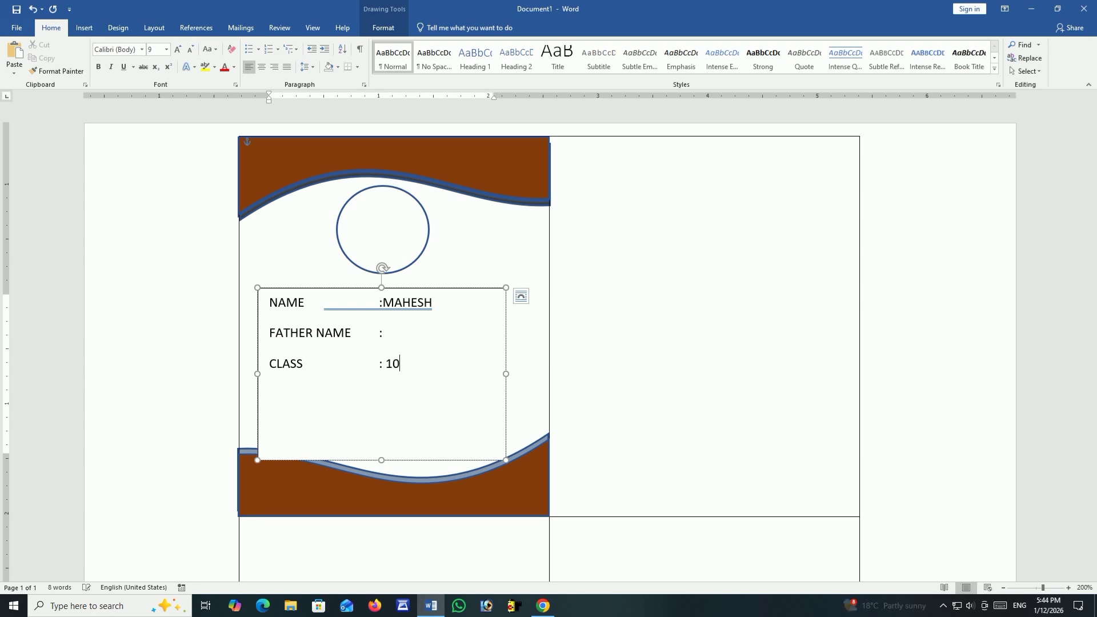
type("TH")
key("Return")
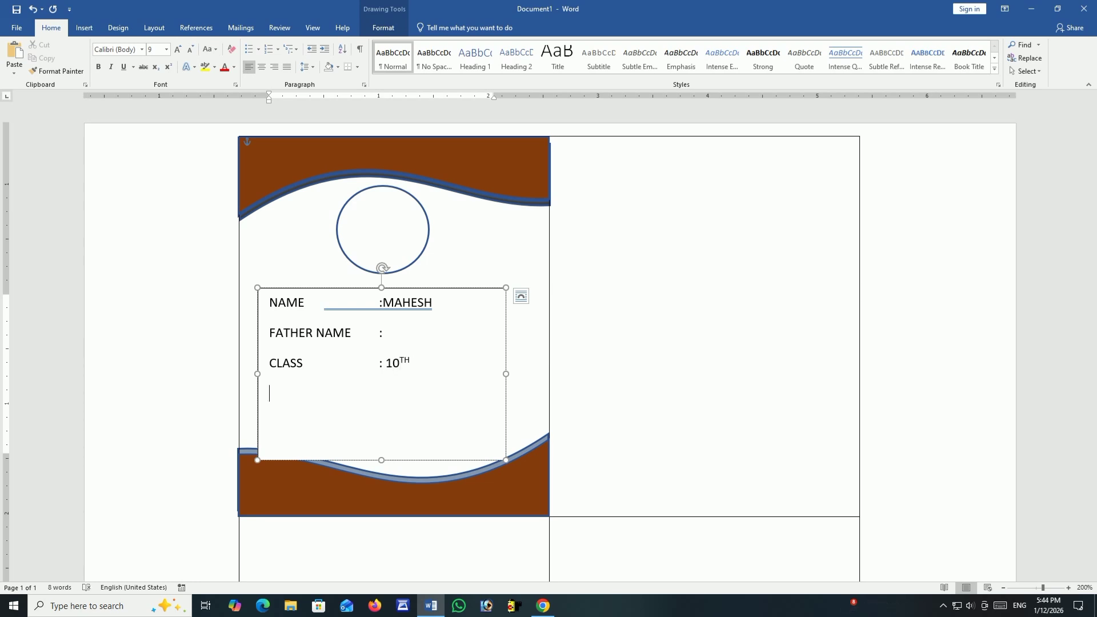
Add a MOB.NO. line with an aligned colon and the cardholder's mobile number.
type("MOB")
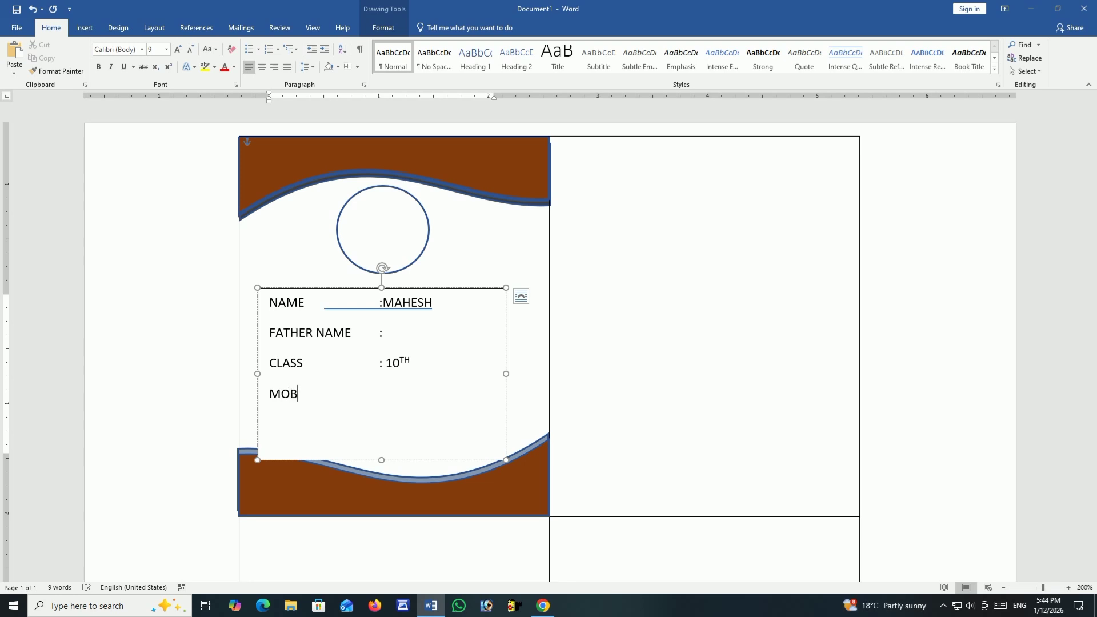
type(".NO.\t:")
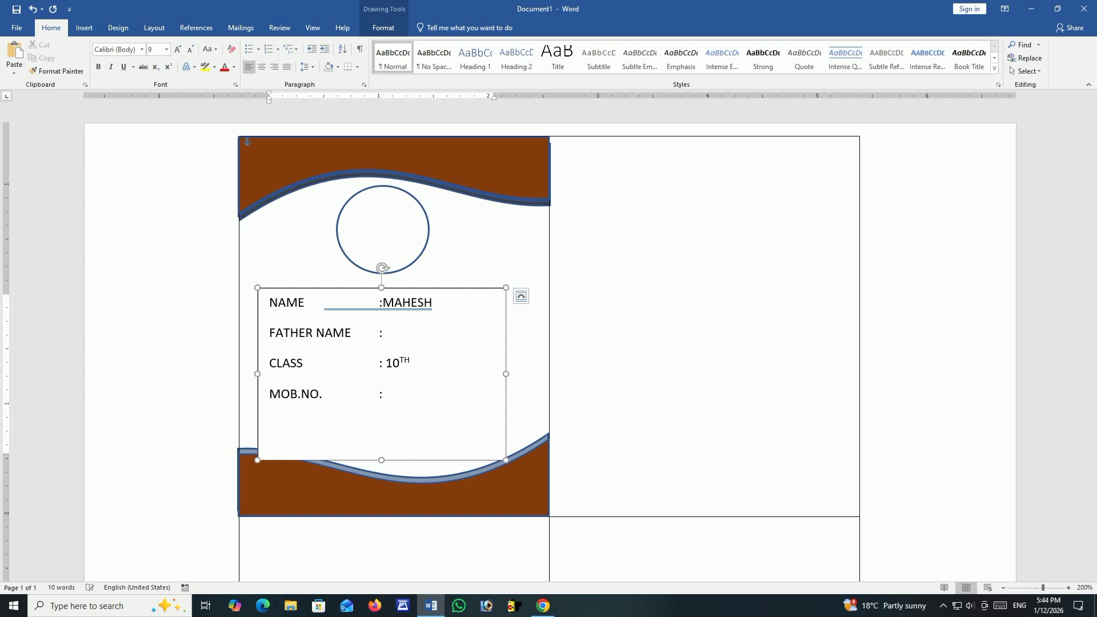
type(" 12345678")
key("Return")
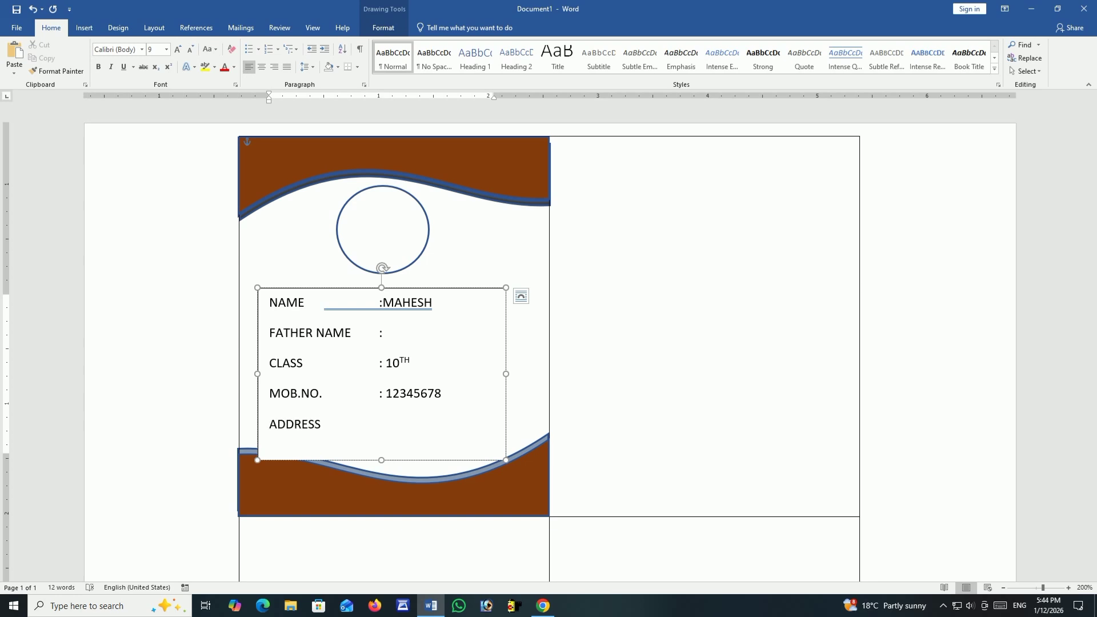
Add an ADDRESS line with the cardholder's address and a SCHOOL NAME line with the value ABCD, both with aligned colons.
left_click(405, 345)
type(": ABCD")
key("Return")
type("SCHOOL NAME")
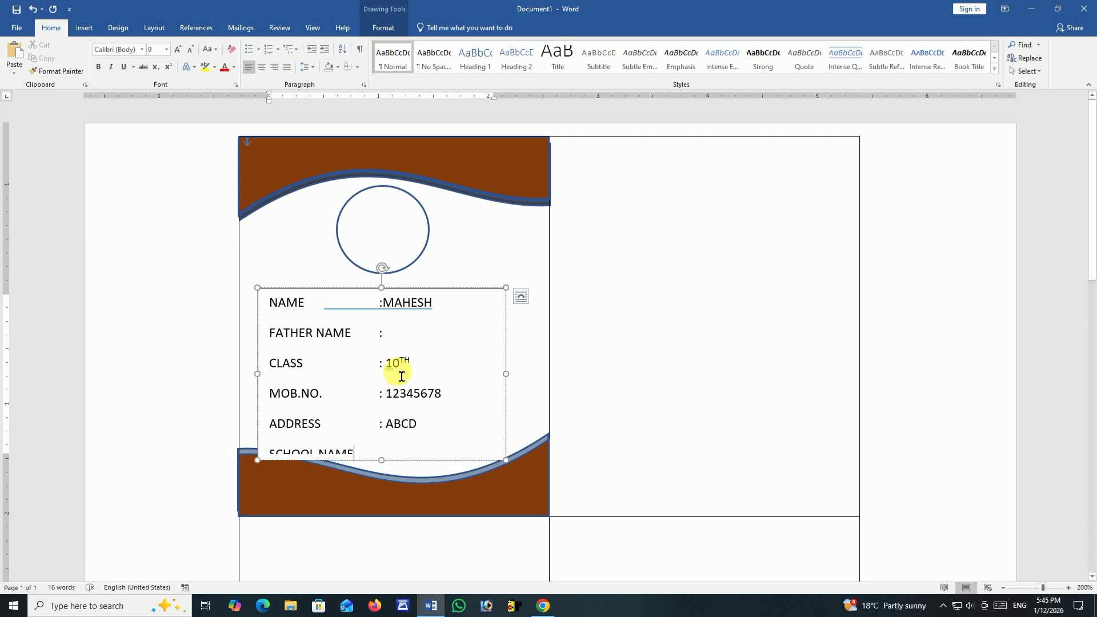
key("Tab")
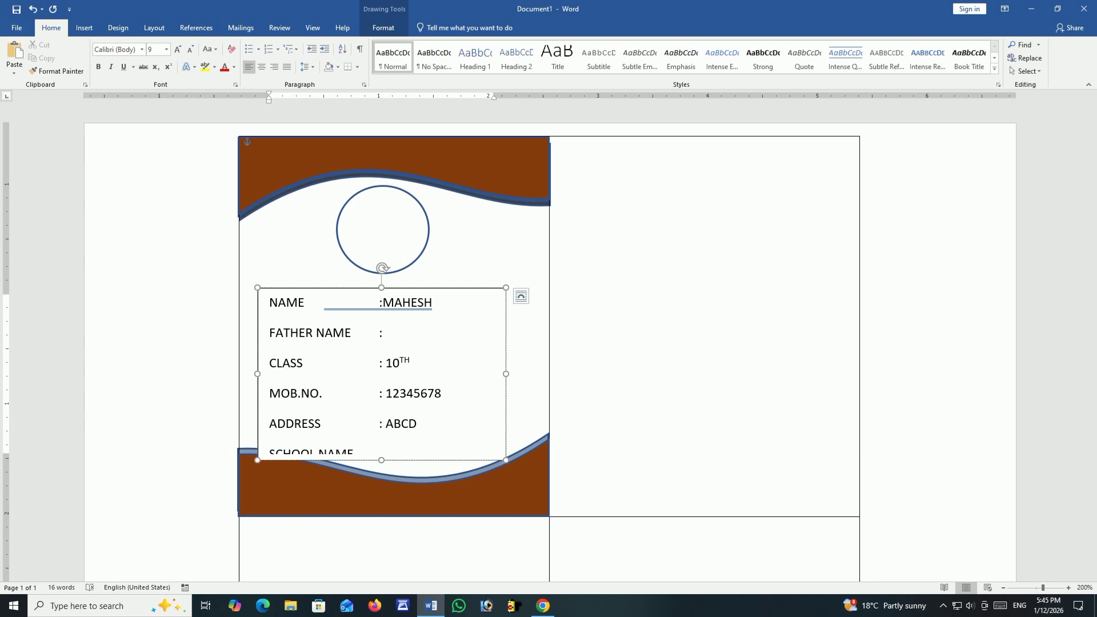
type(": ABCD")
Remove the space after the paragraphs for all the detail lines in the text box.
key("ctrl+a")
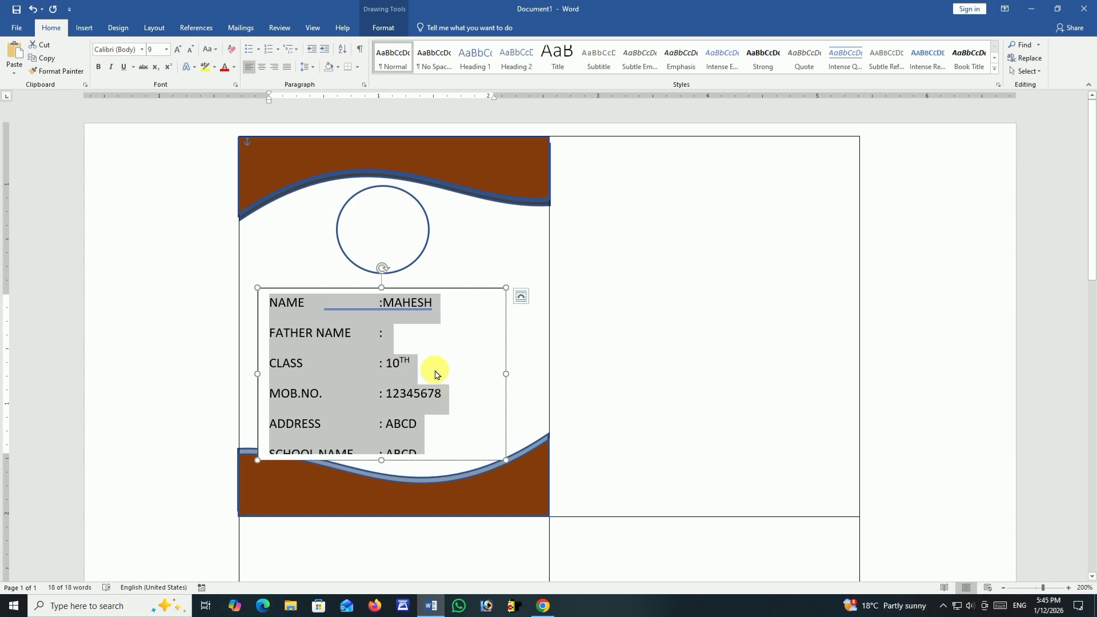
left_click(309, 67)
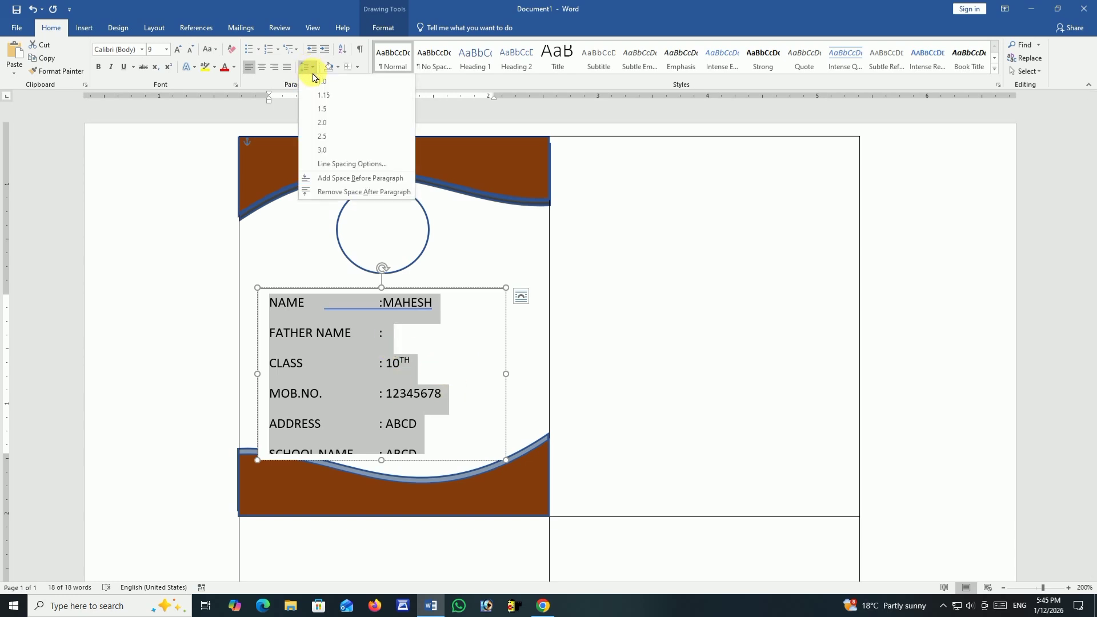
left_click(342, 192)
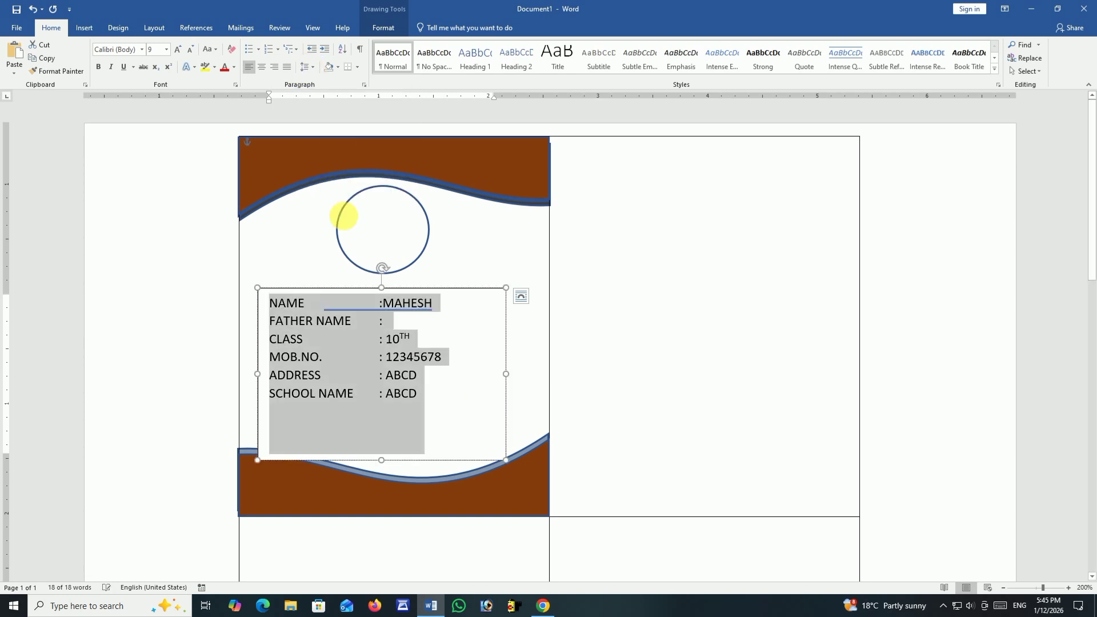
left_click(378, 375)
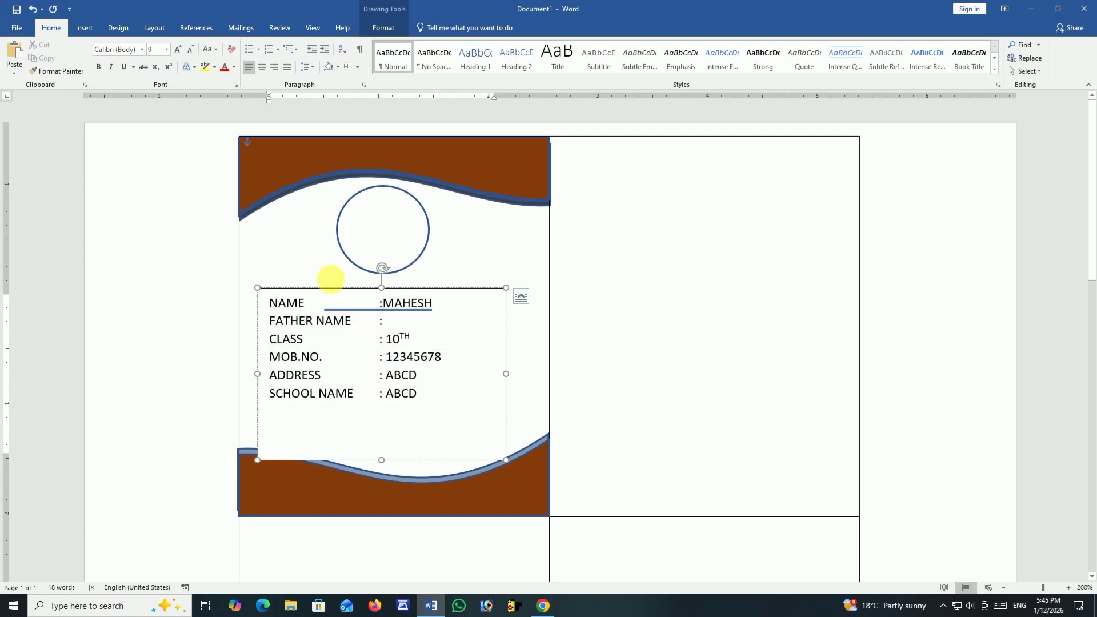
Remove both the fill and the outline from the details text box.
double_click(323, 288)
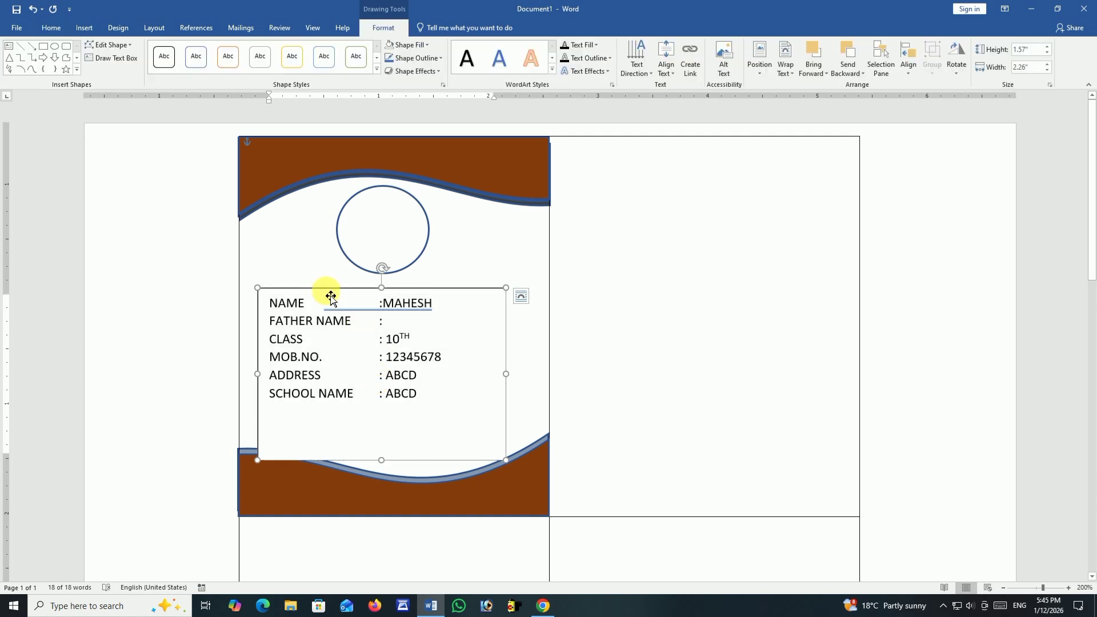
left_click(423, 45)
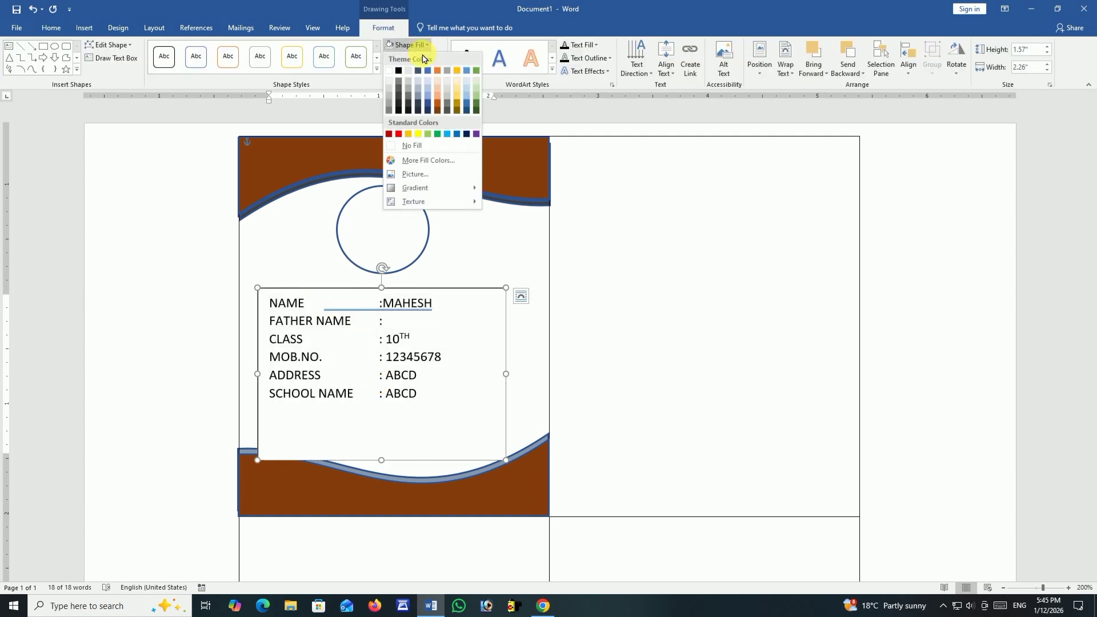
left_click(426, 146)
left_click(420, 57)
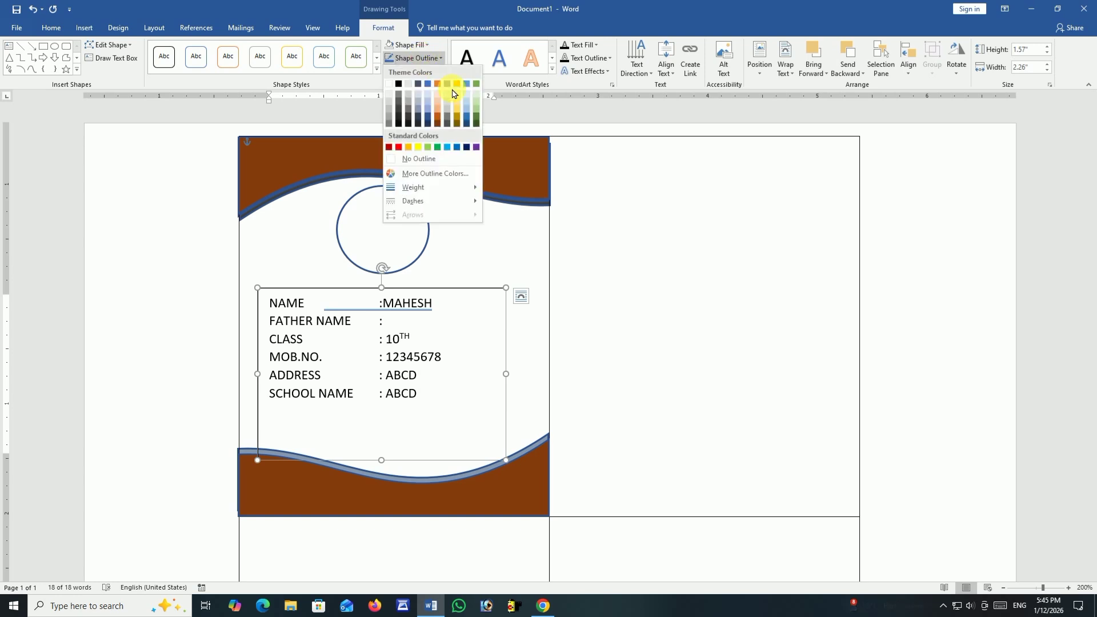
left_click(419, 159)
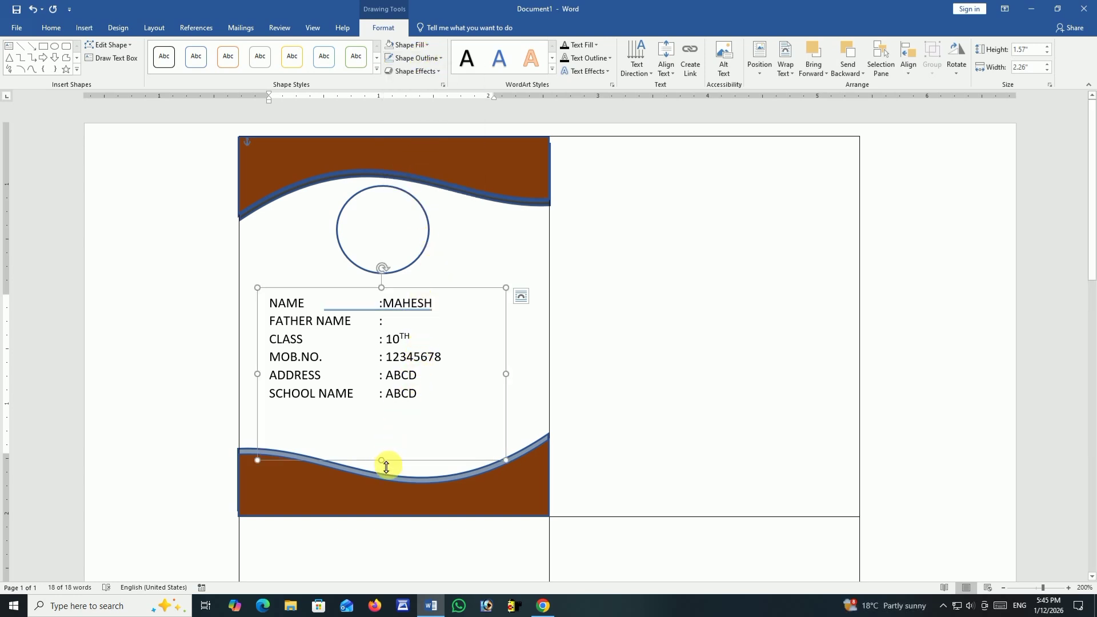
Shorten the details text box from below so that it ends just above the footer wave.
left_click_drag(387, 467, 387, 441)
left_click(507, 262)
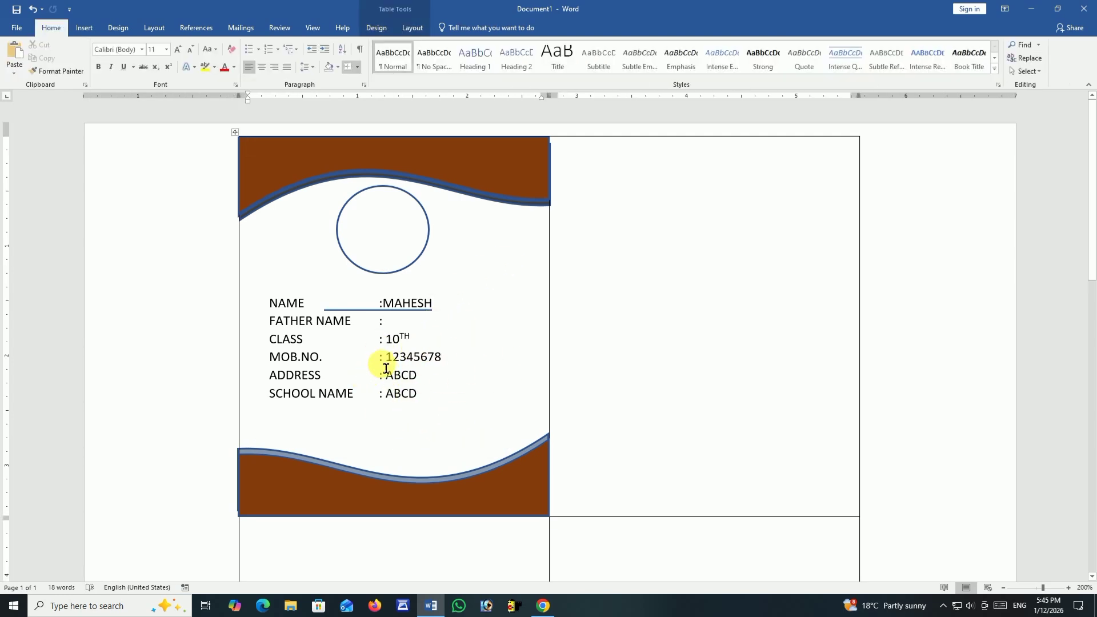
left_click(473, 317)
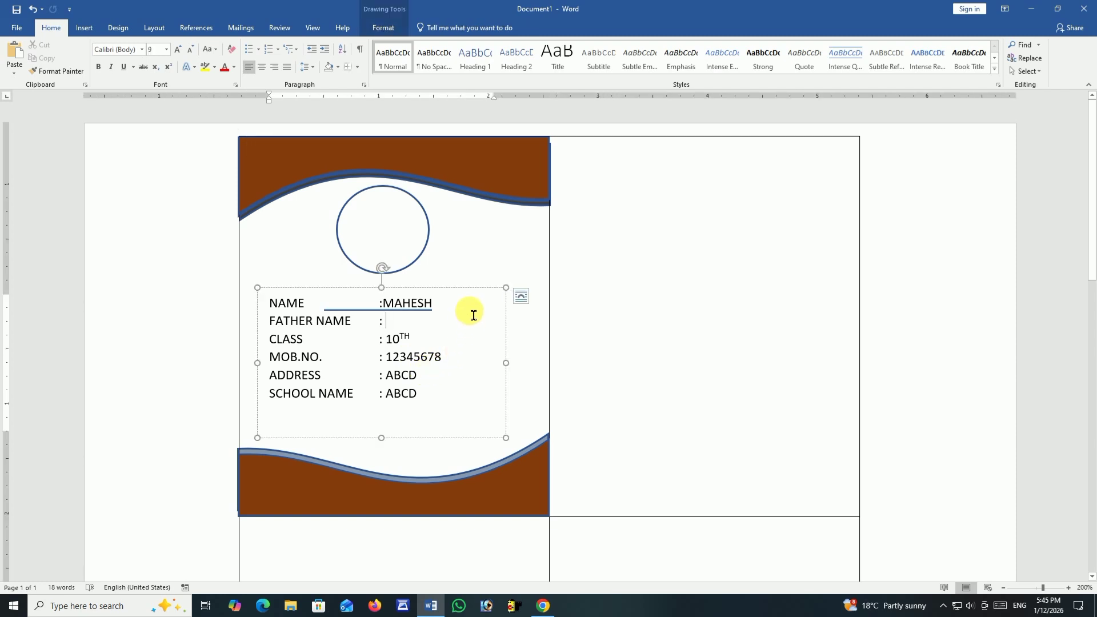
left_click(465, 250)
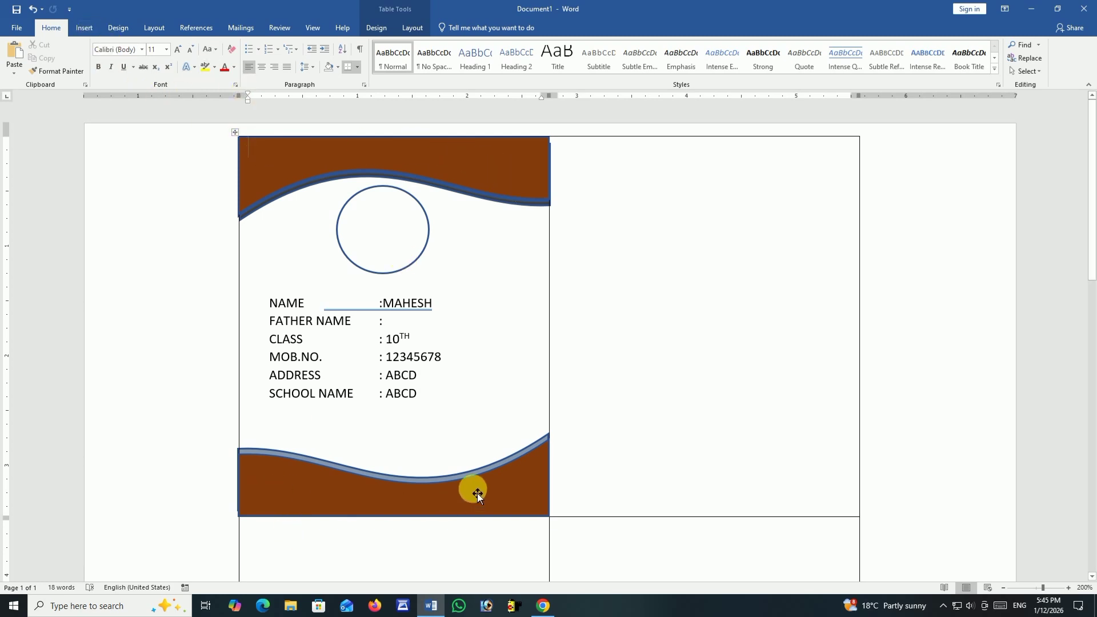
Draw a text box about 0.47 inches high and 2.57 inches wide over the brown header of the first cell.
left_click(116, 28)
left_click(85, 28)
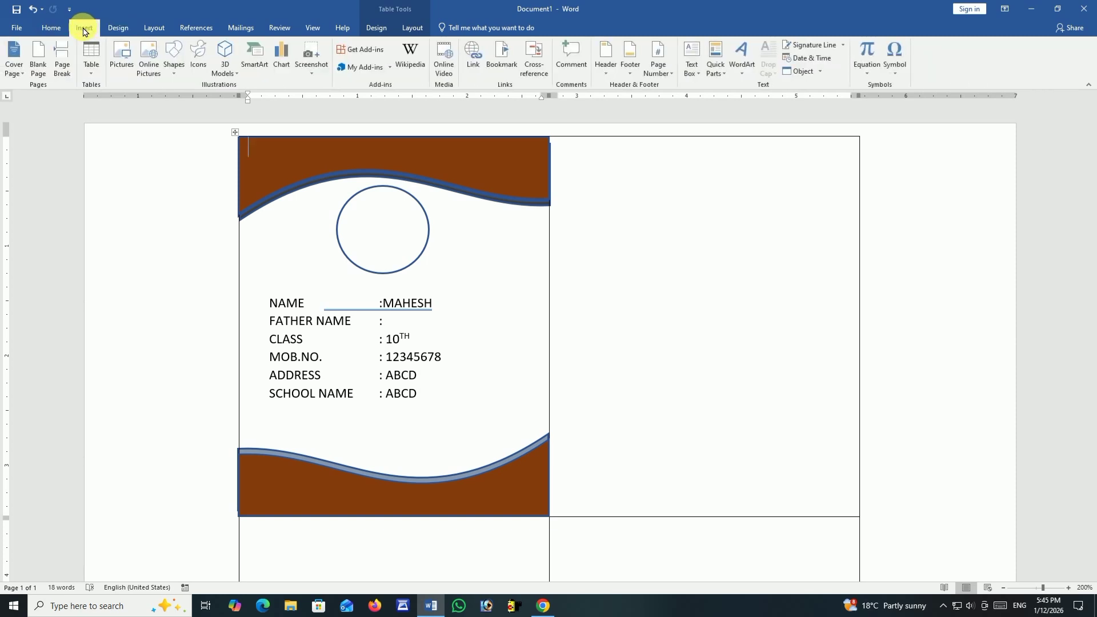
left_click(173, 68)
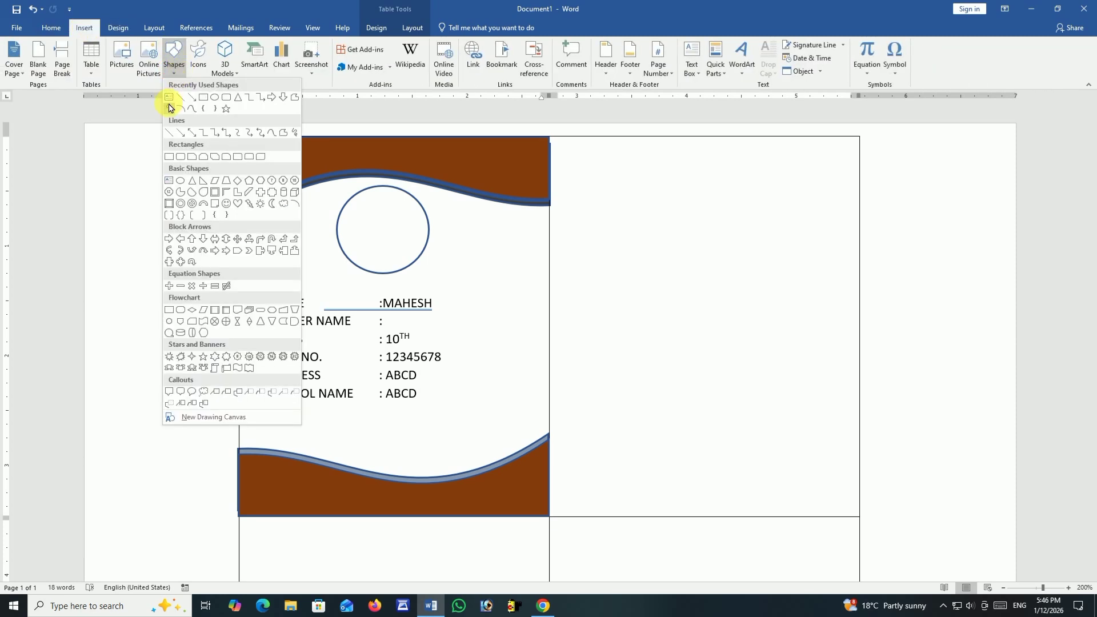
left_click(171, 104)
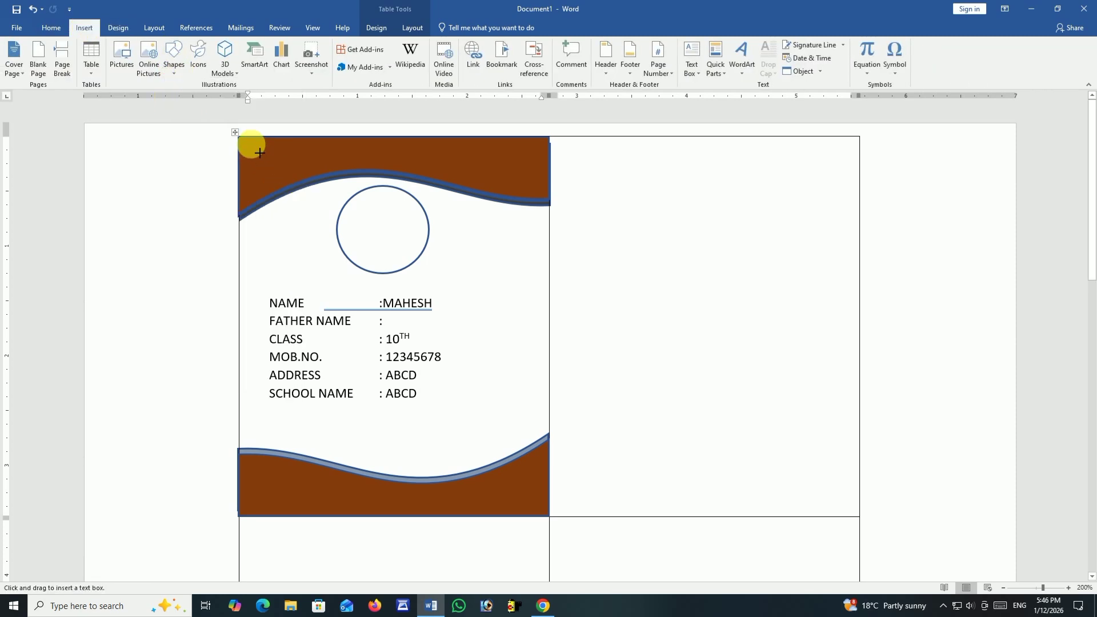
left_click_drag(250, 144, 540, 204)
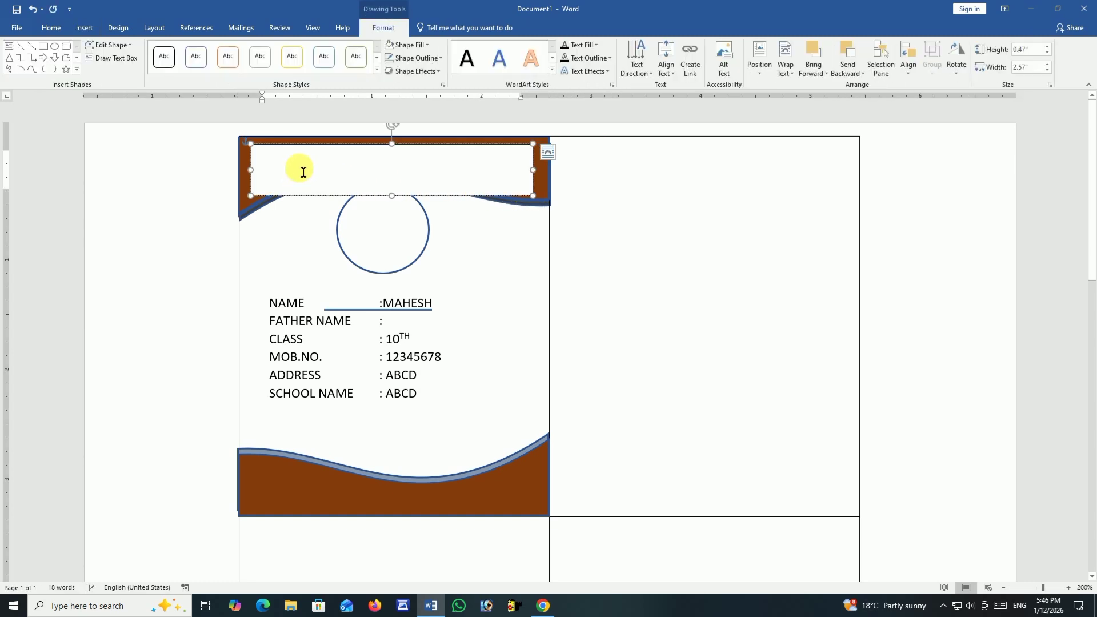
Enter the title MAHESH CYBER ZONE CLASSES in the header text box.
type("MAH")
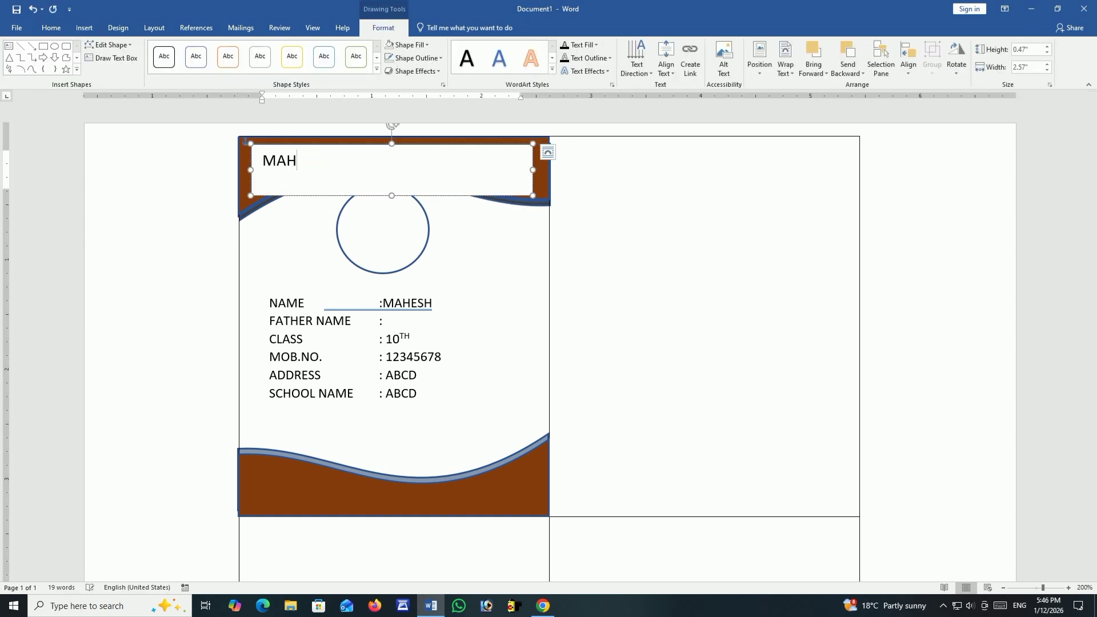
type("ESH CYBER ZONE CLASSES")
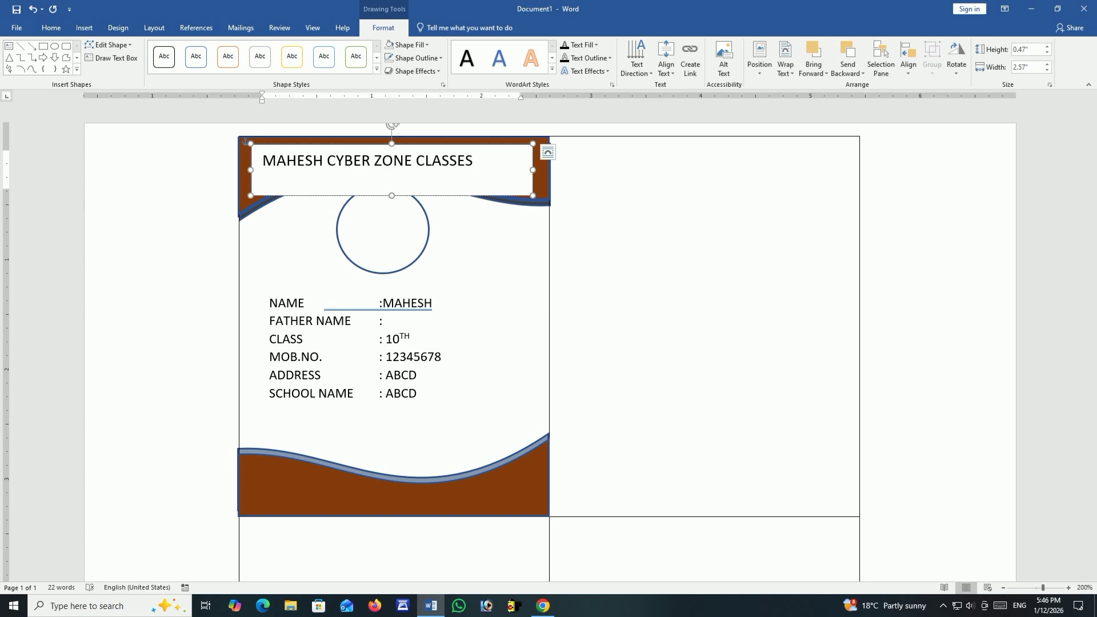
Set the header title MAHESH CYBER ZONE CLASSES in Arial Black at 9 pt so it fits on one line.
triple_click(304, 164)
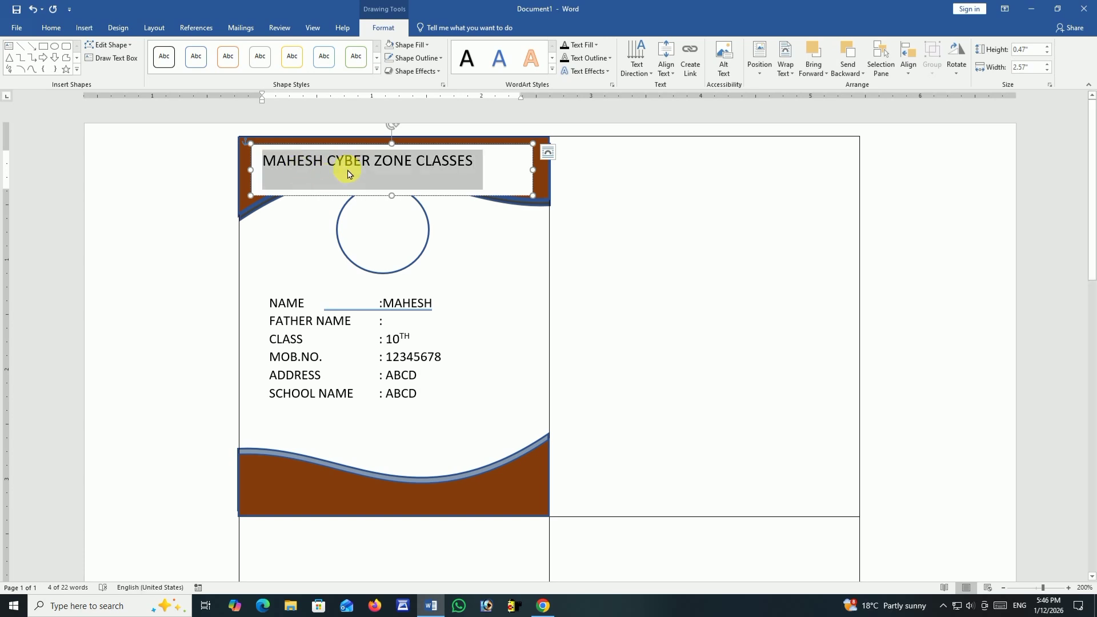
left_click(51, 27)
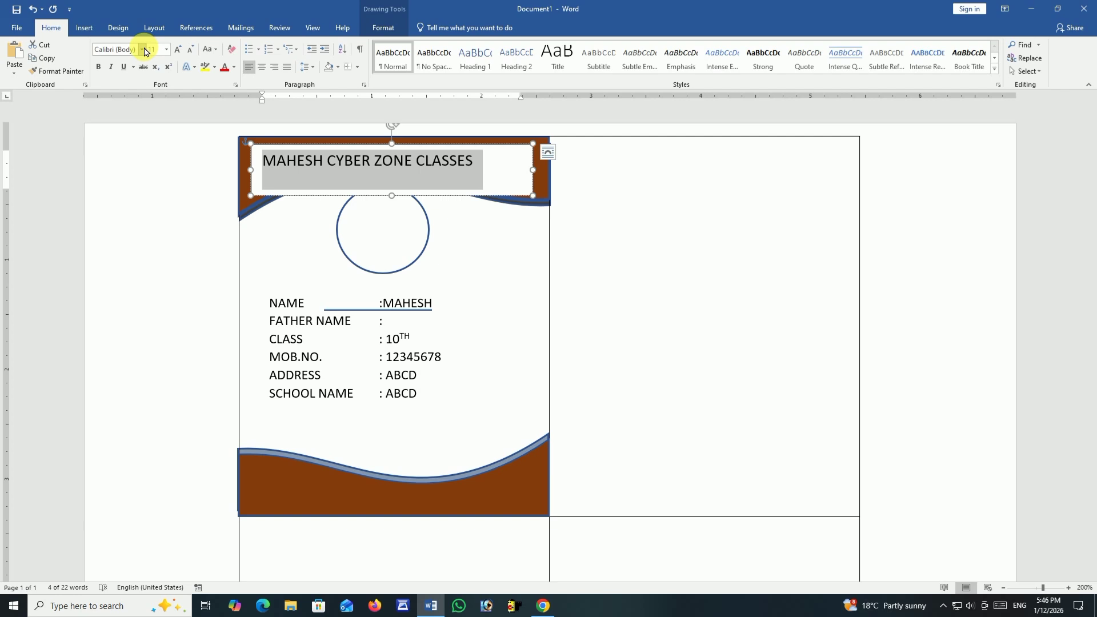
left_click(143, 49)
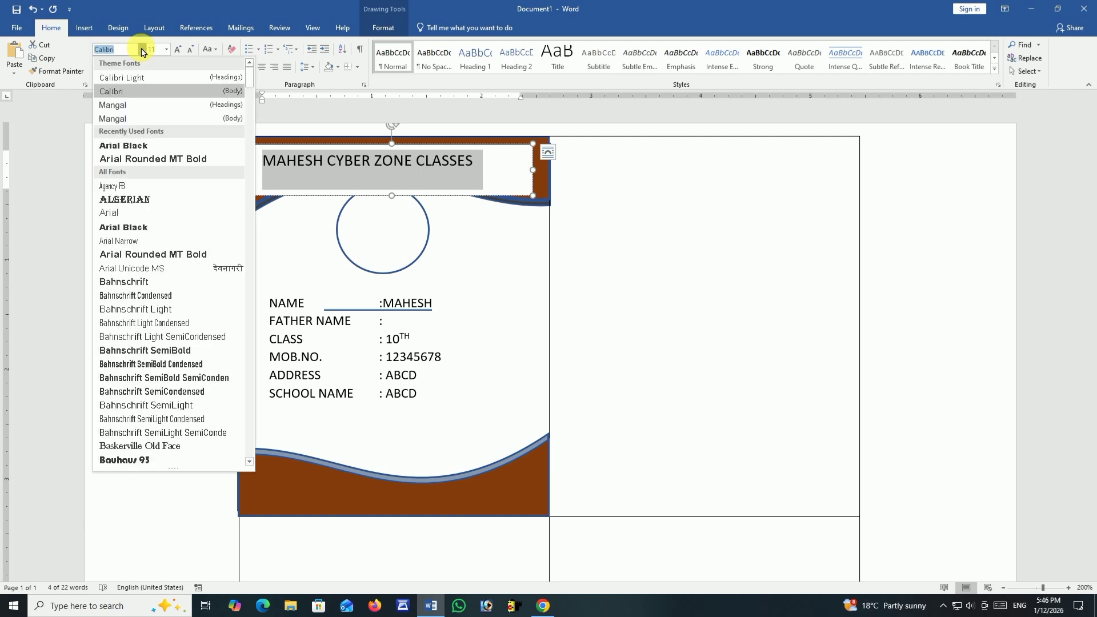
left_click(148, 147)
left_click(191, 52)
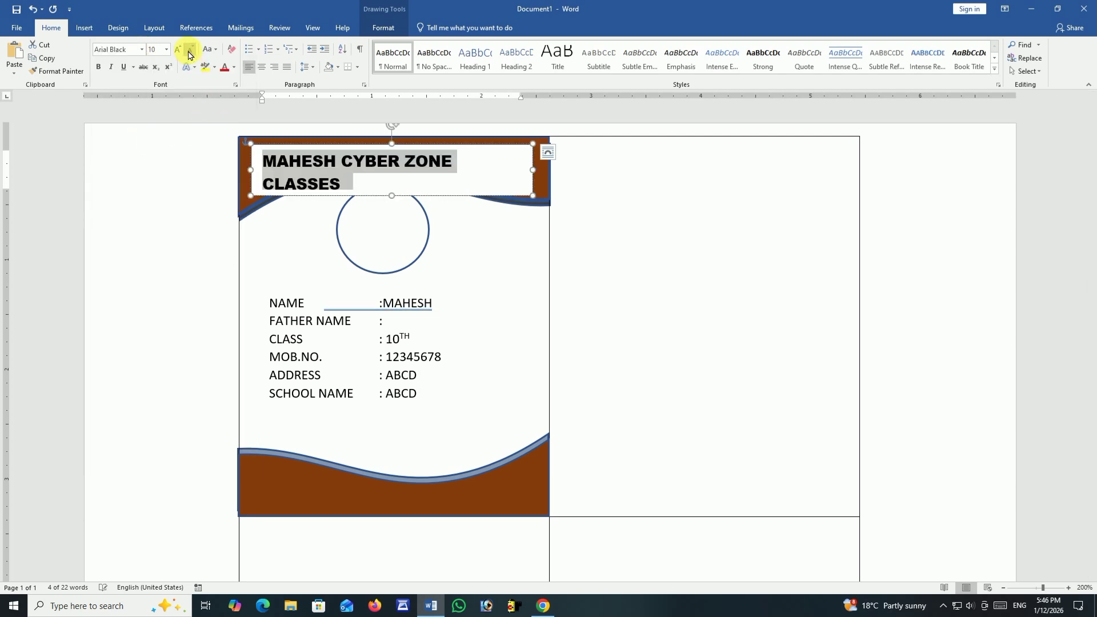
left_click(191, 51)
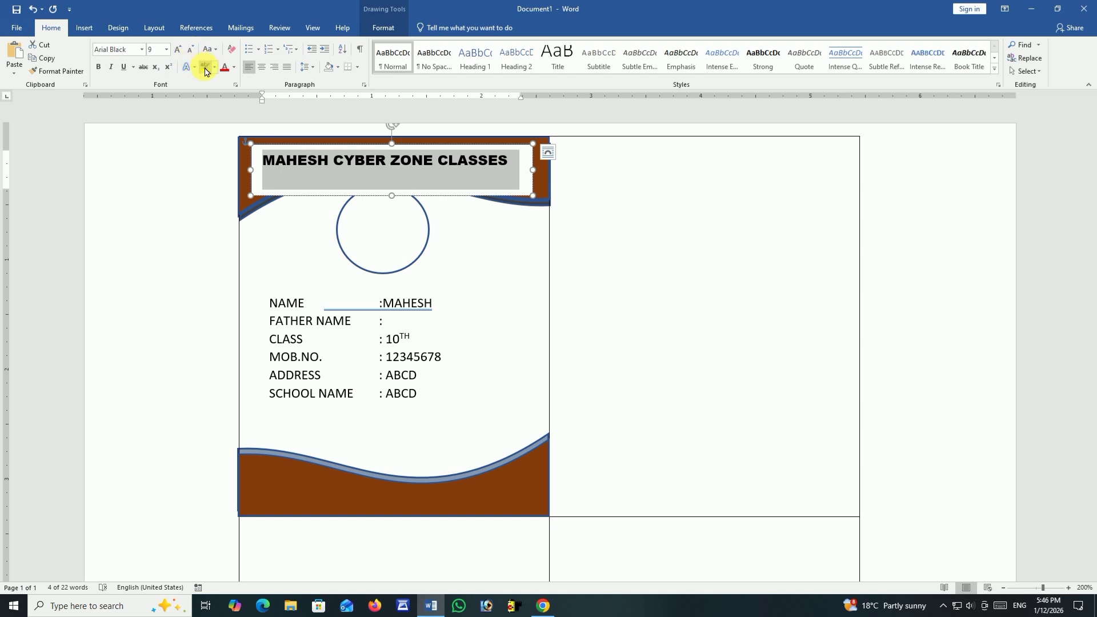
Color the header title text standard yellow.
left_click(225, 68)
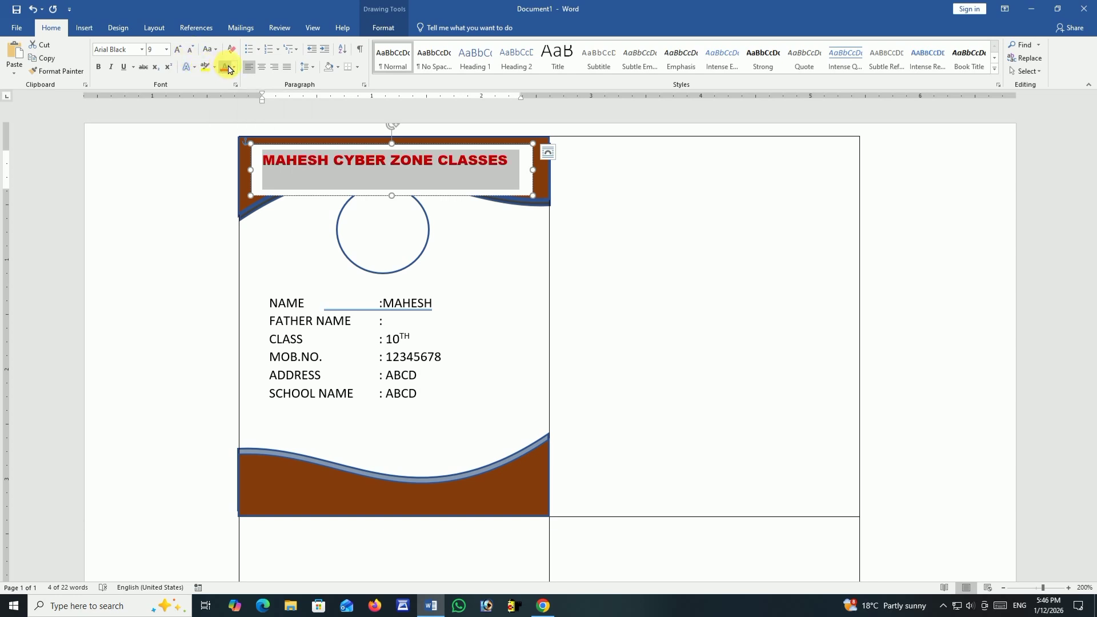
left_click(233, 68)
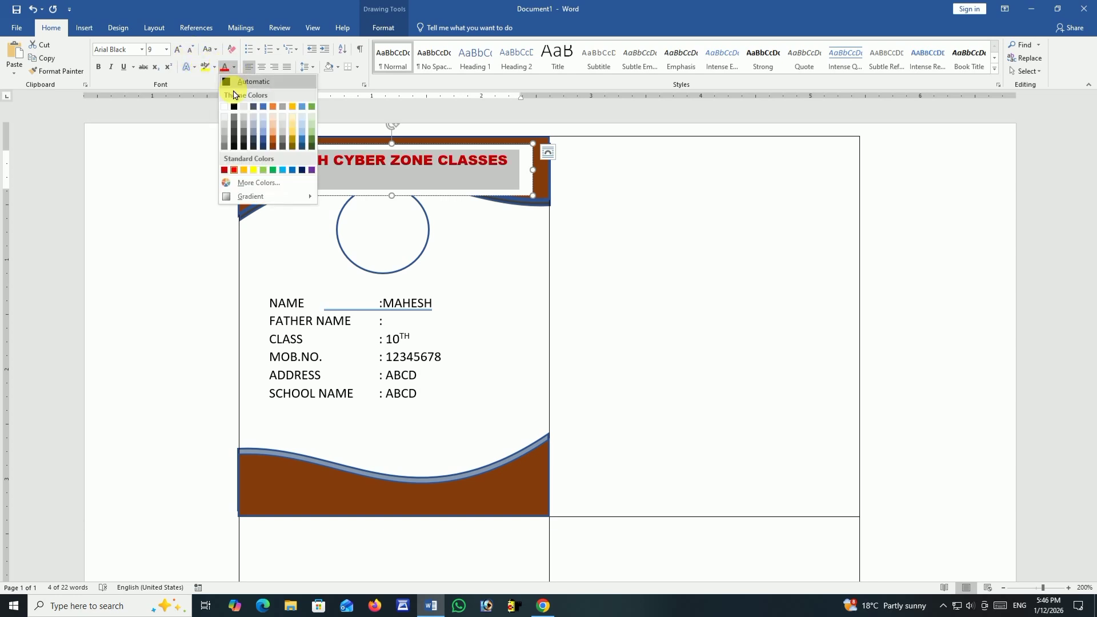
left_click(254, 170)
Remove both the fill and the outline from the header title text box.
left_click(308, 150)
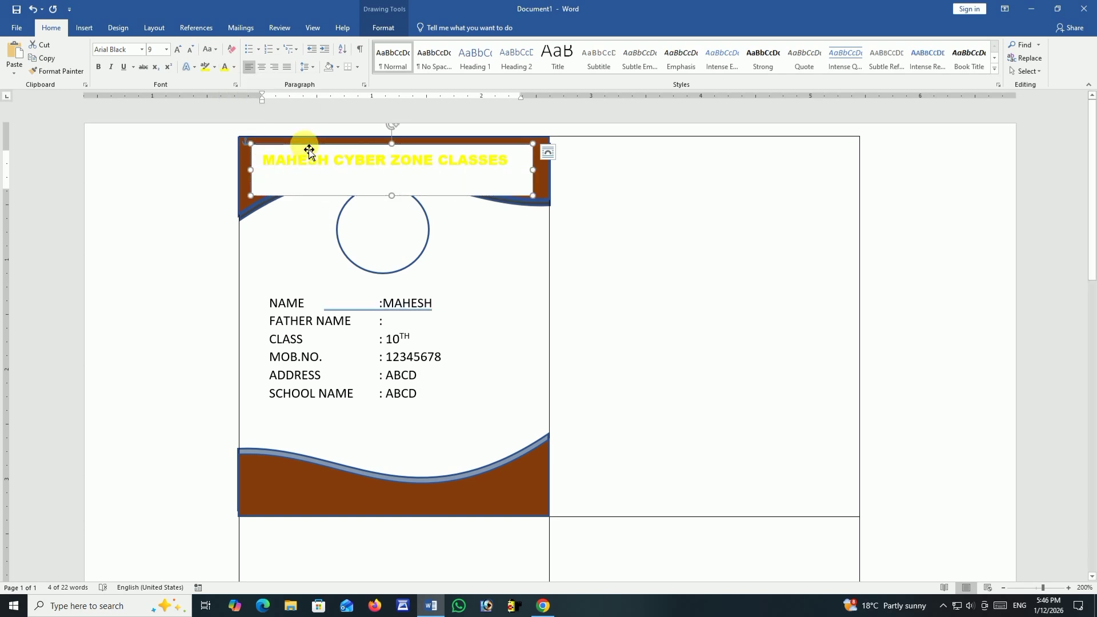
double_click(309, 150)
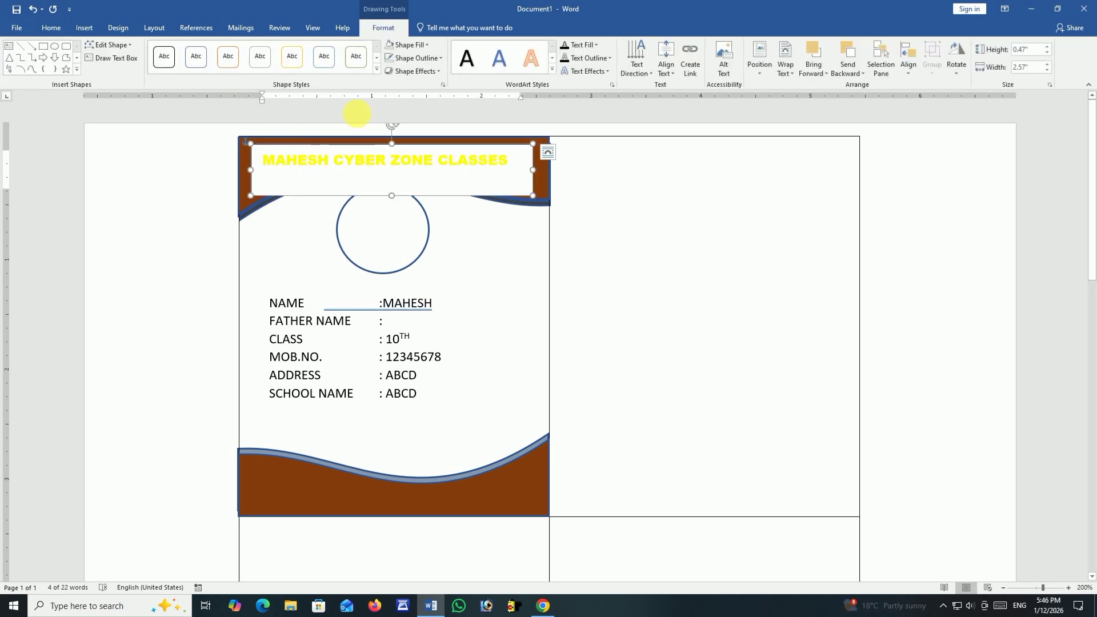
left_click(407, 44)
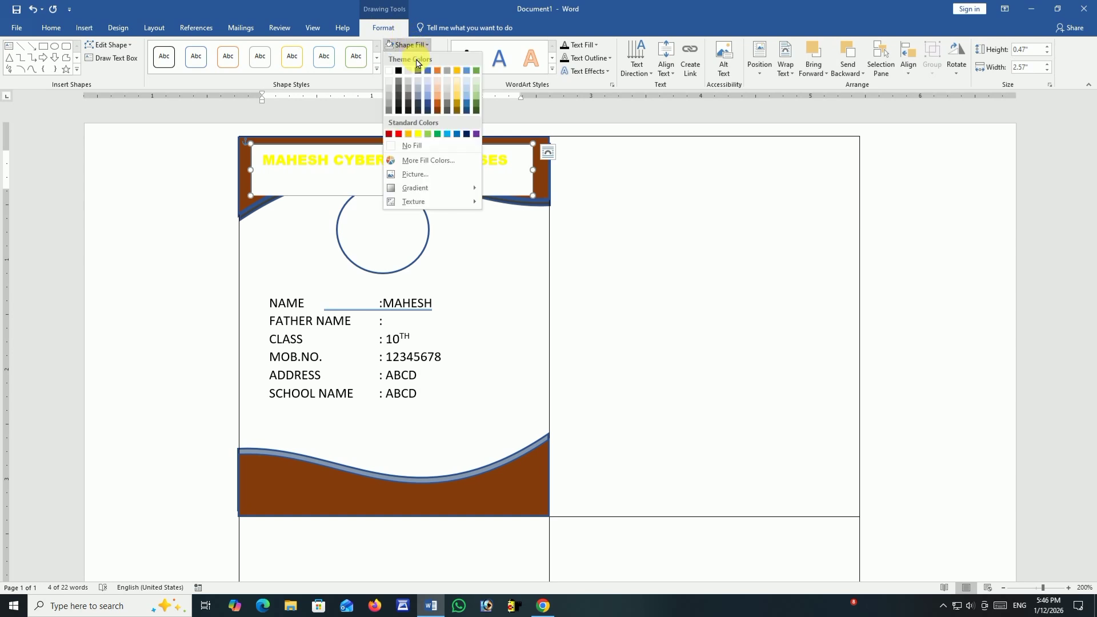
left_click(418, 147)
left_click(414, 58)
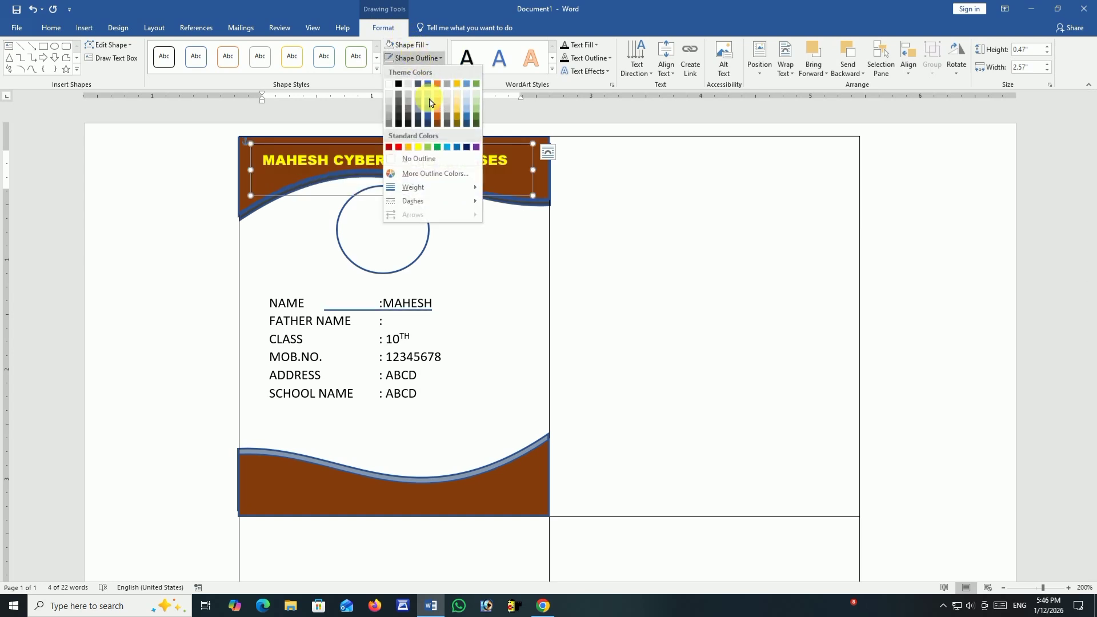
left_click(427, 160)
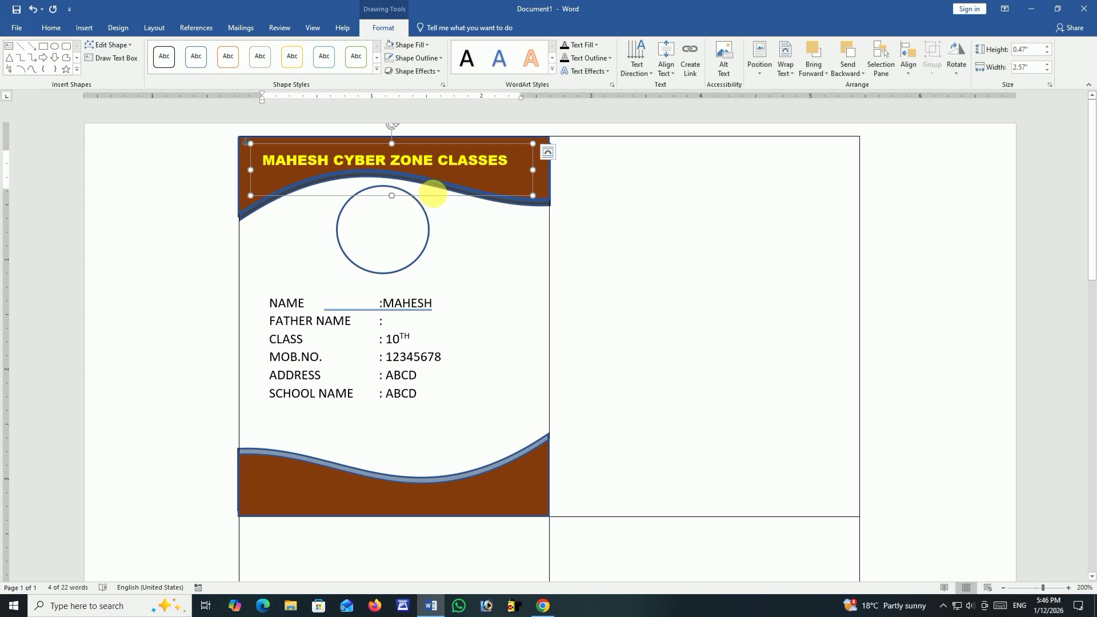
Copy the header title box onto the brown footer and replace its text with ADDRESS followed by a row of dots.
left_click_drag(443, 202, 437, 530)
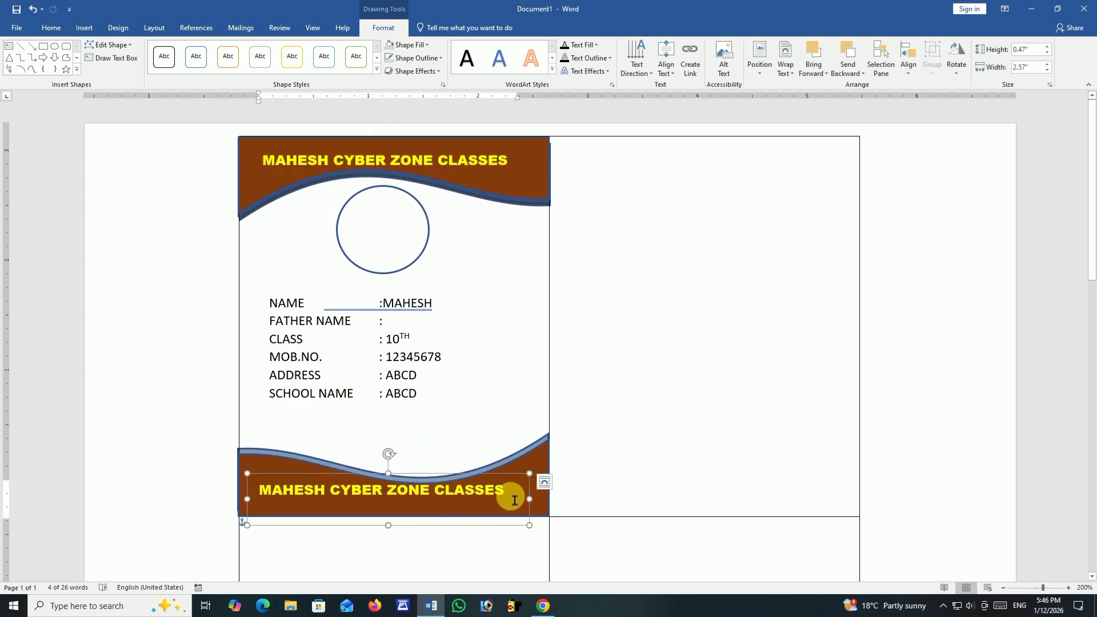
left_click_drag(508, 493, 266, 490)
type("AD")
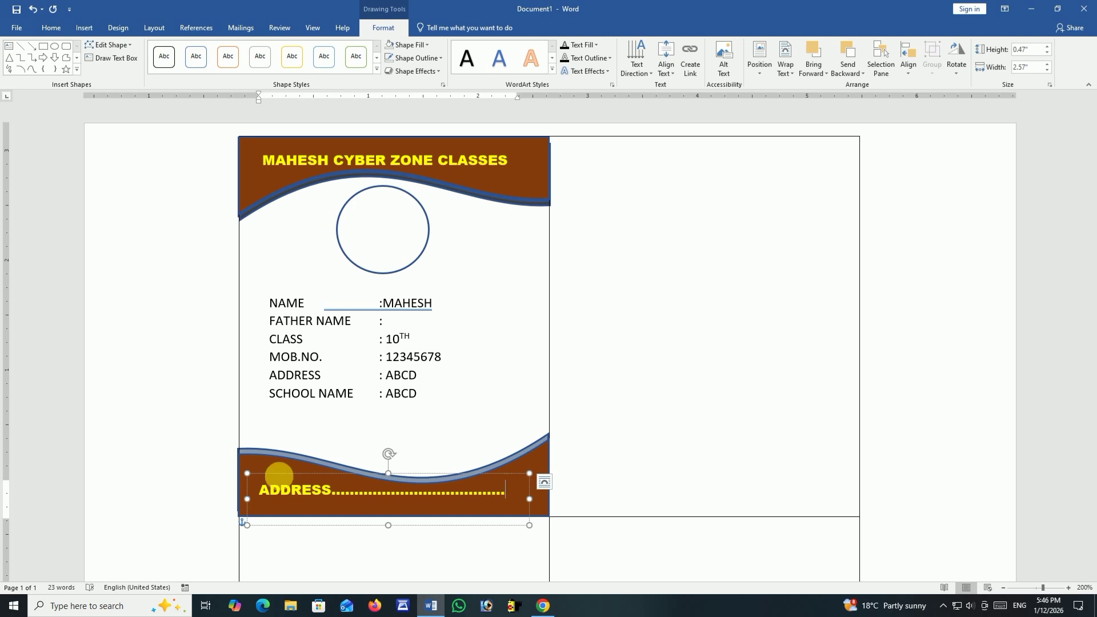
left_click(488, 275)
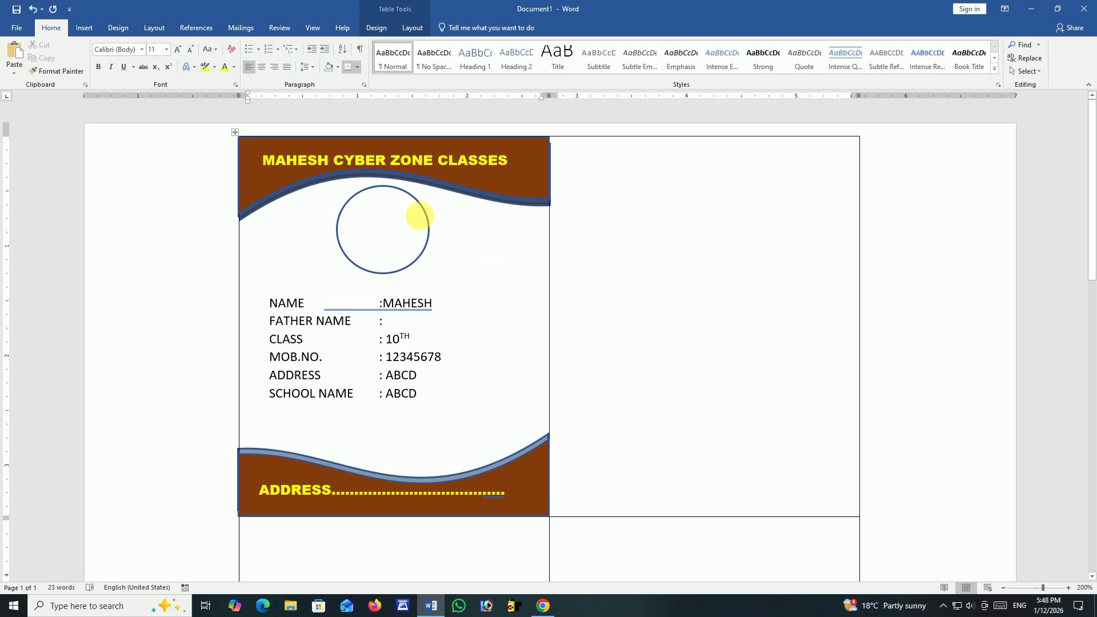
Bring up the mail merge commands for the ID-card document.
left_click(251, 31)
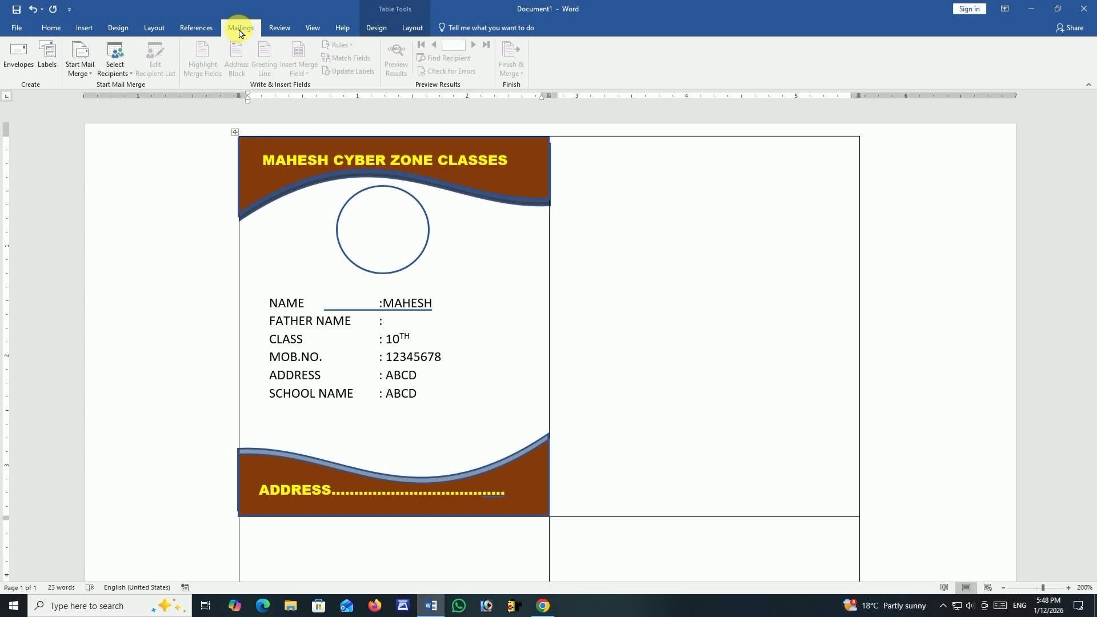